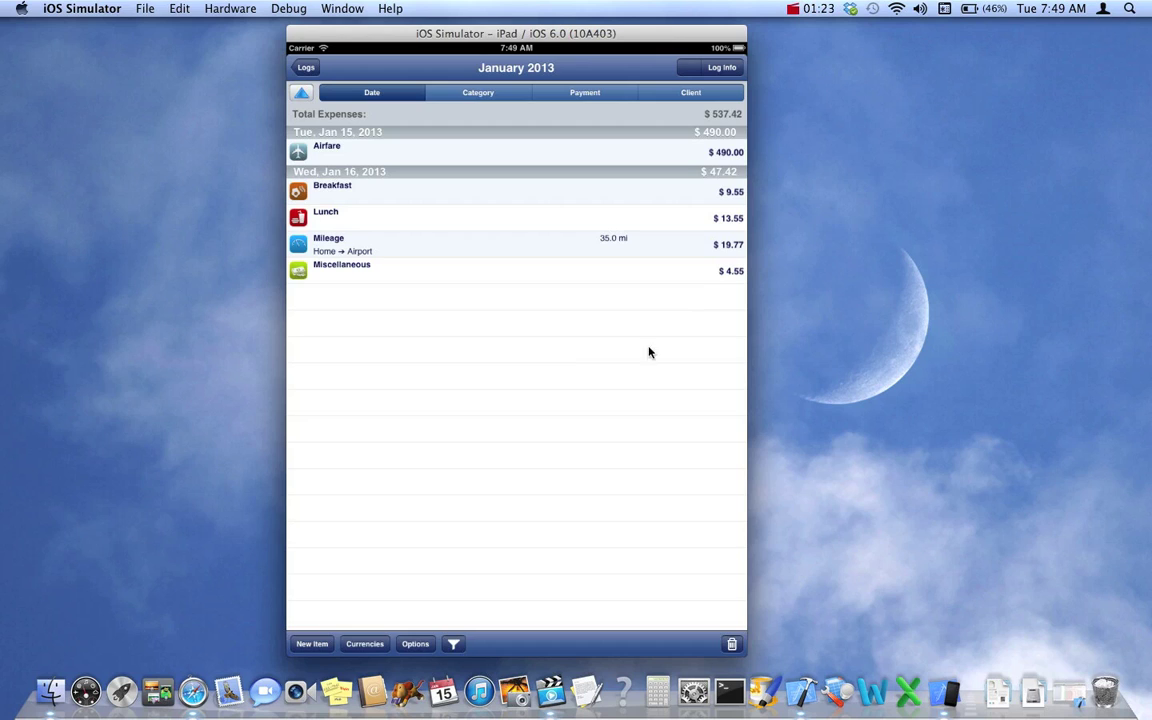
Open the export settings for the January 2013 expense log
click(424, 643)
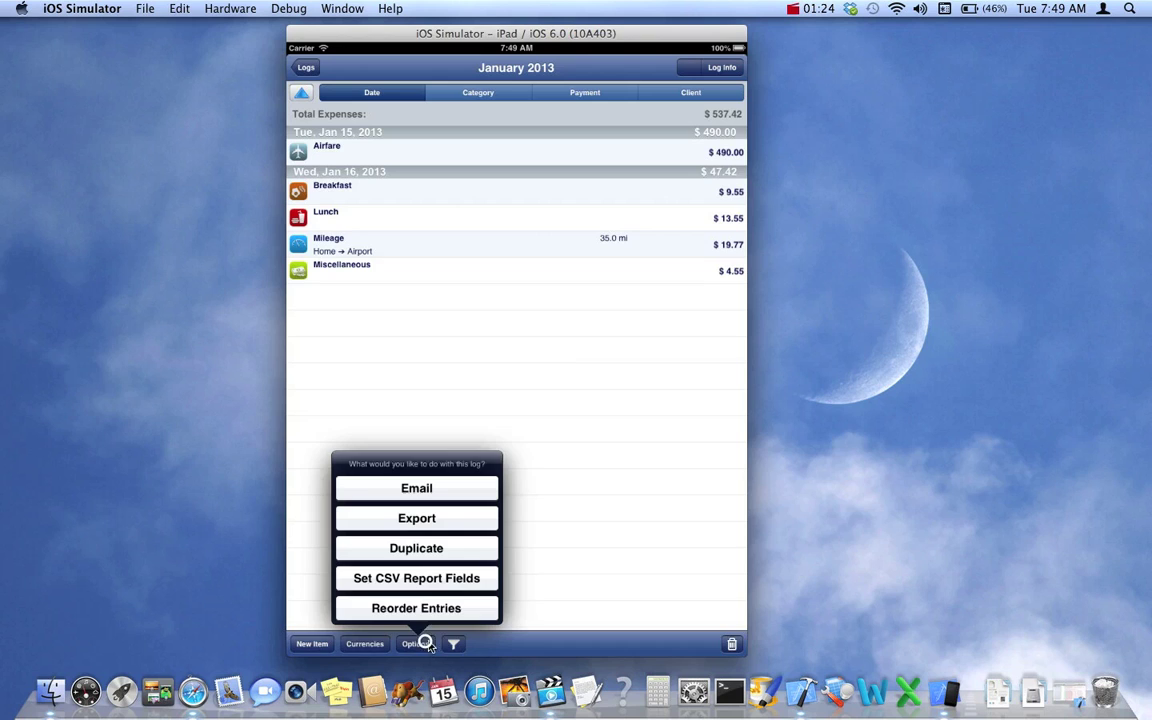
click(450, 519)
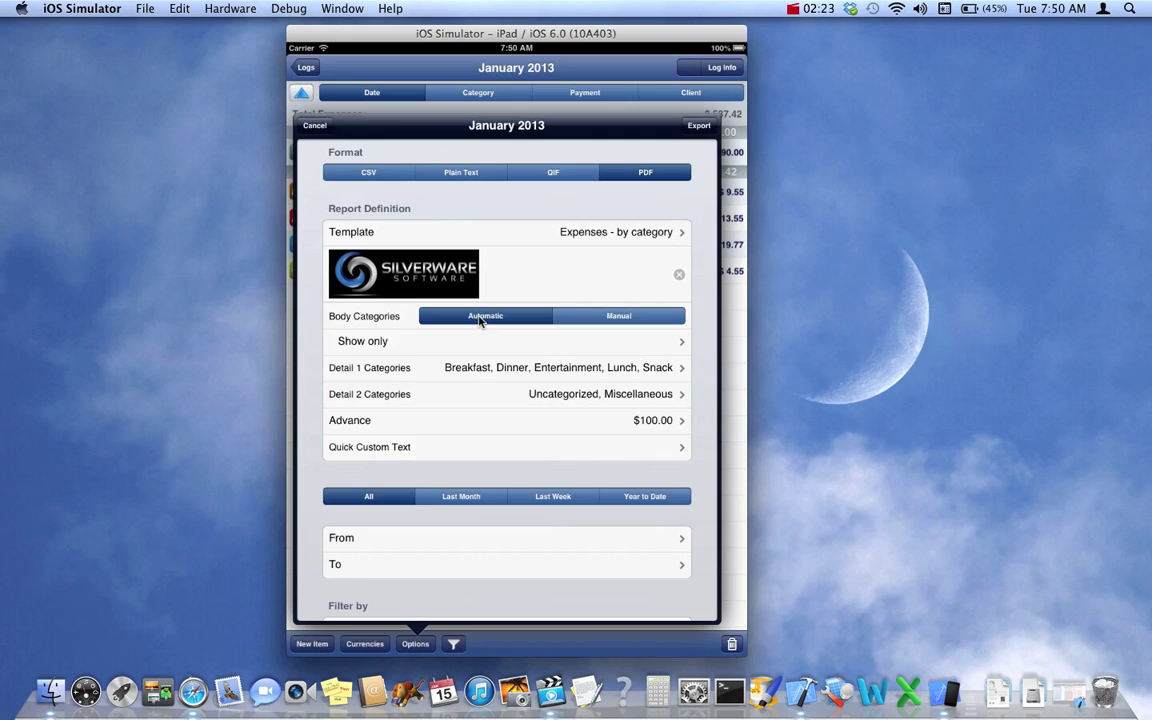
Try manual body categories and a Cash and Credit Card payment restriction, restoring automatic categories and clearing the restriction
click(617, 316)
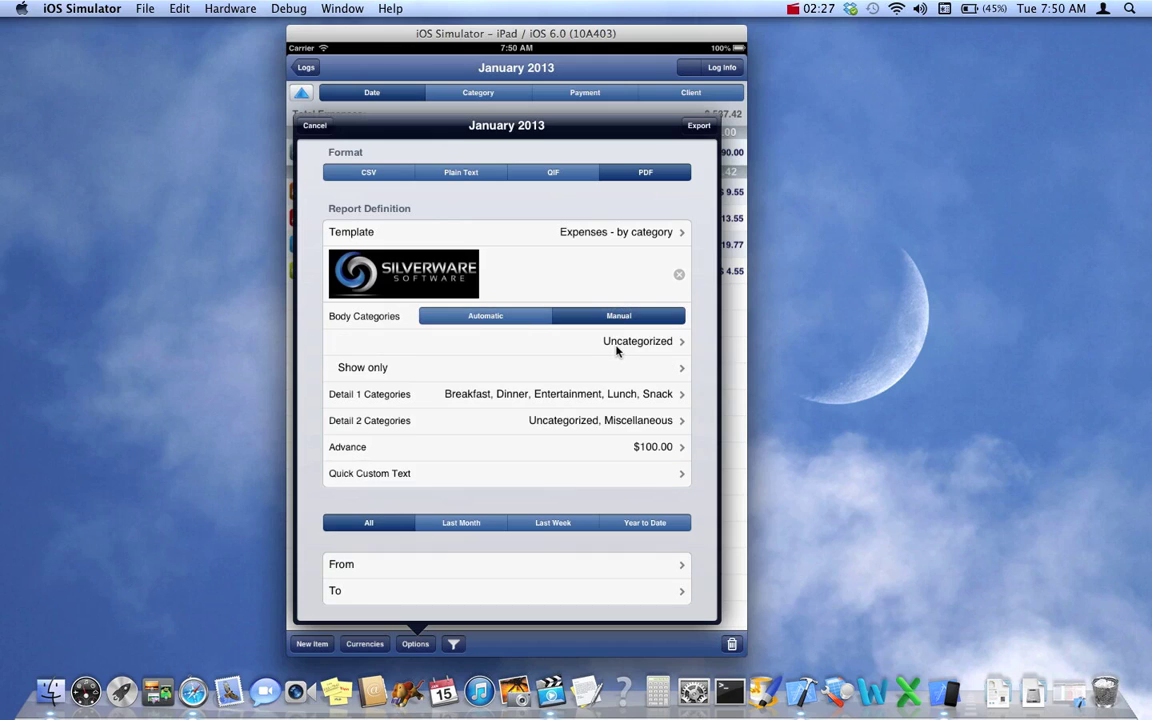
click(513, 320)
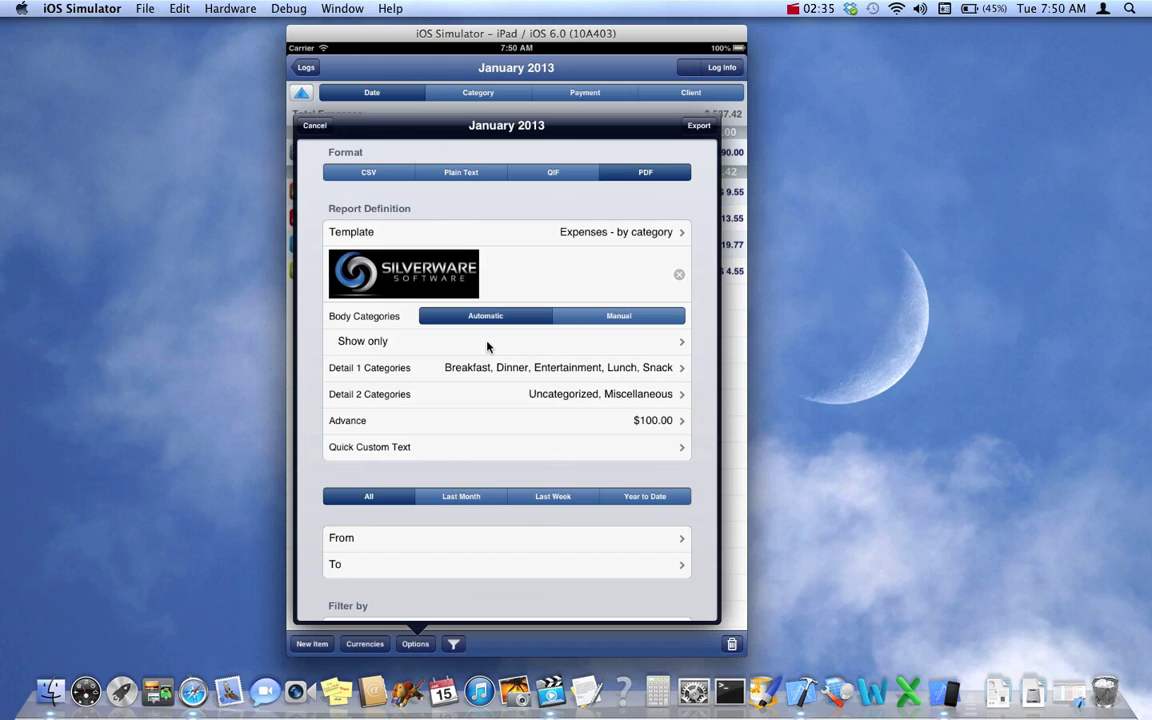
click(488, 343)
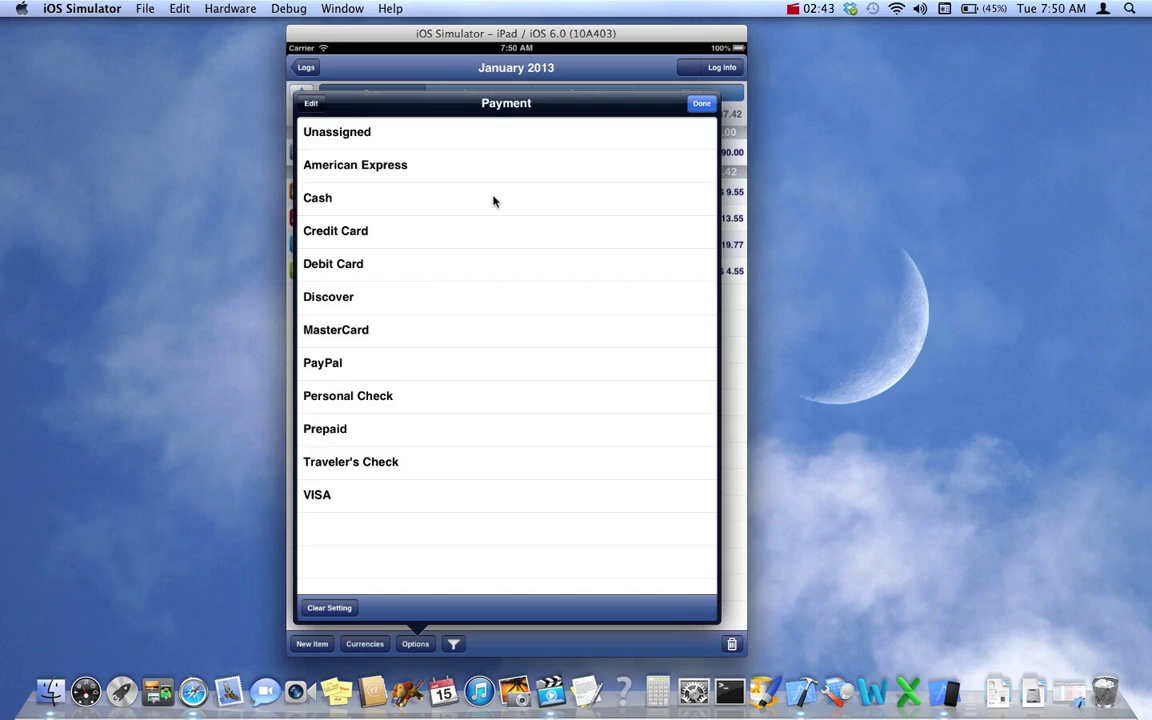
click(566, 196)
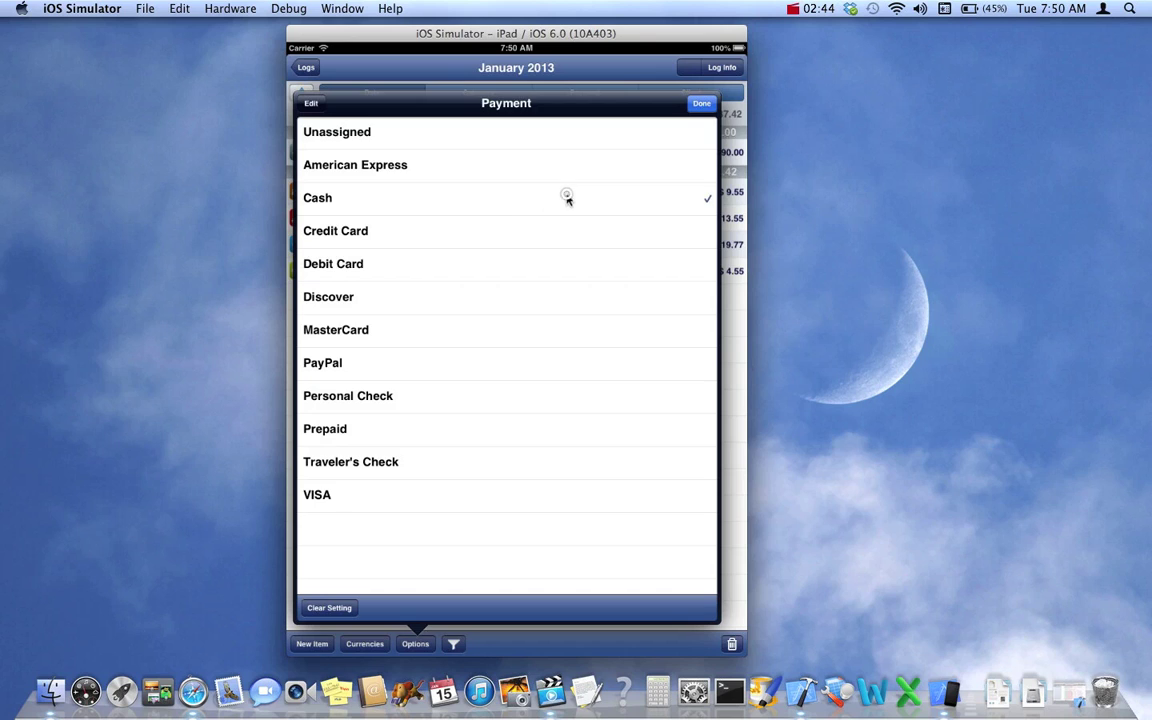
click(667, 231)
click(334, 610)
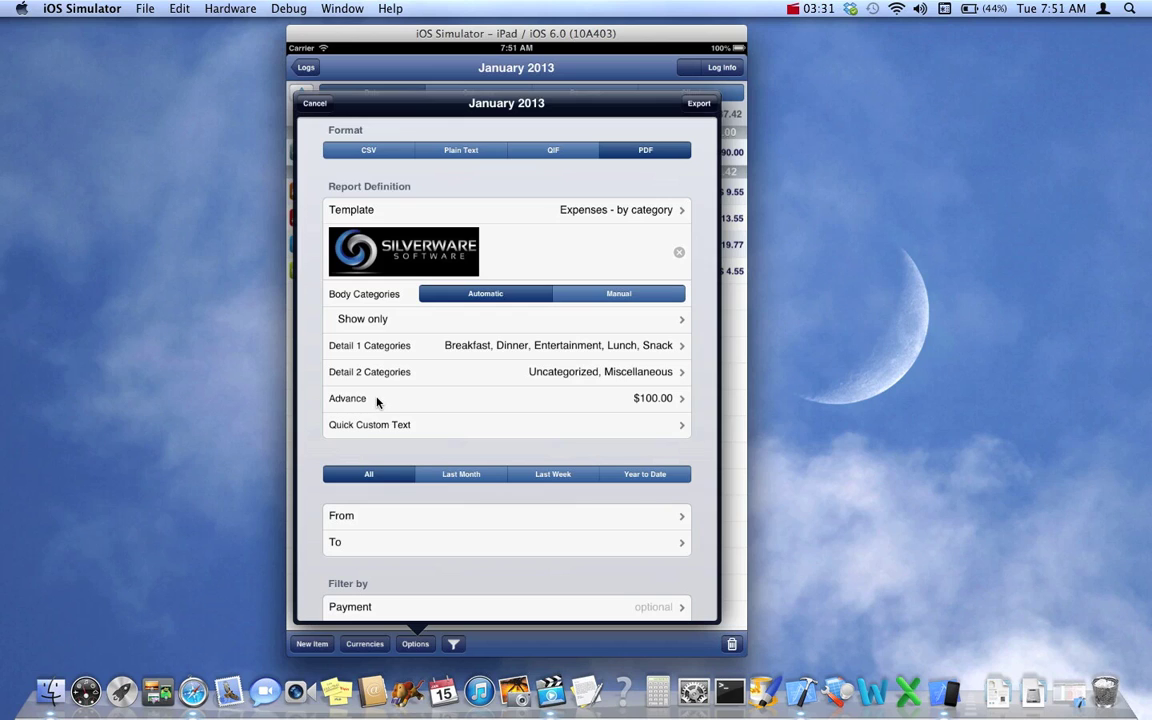
Export the January 2013 log as a PDF using the "by Category - paid by Employee/Company" template
click(563, 214)
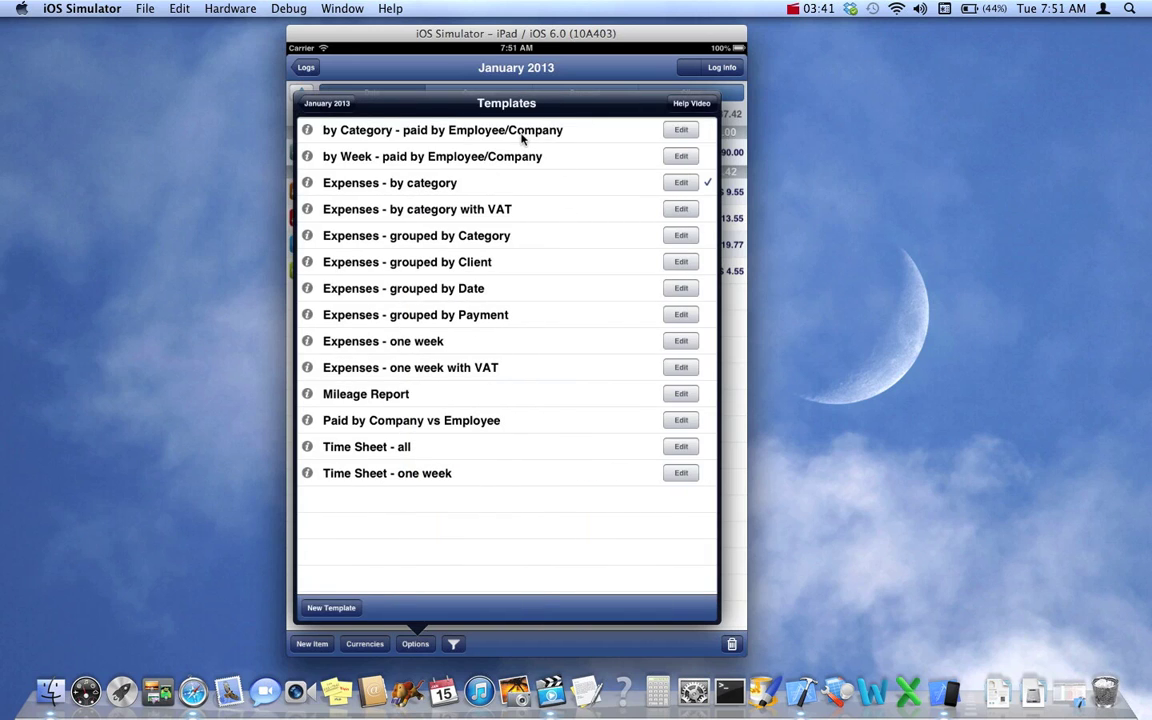
click(520, 133)
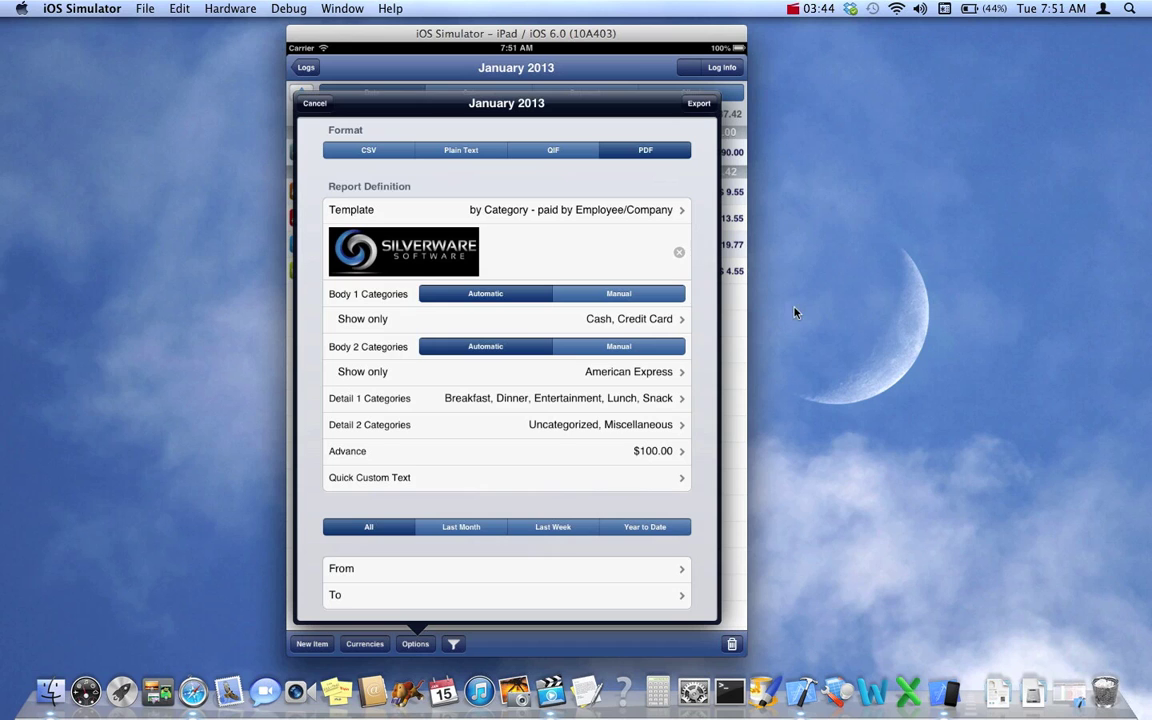
click(699, 103)
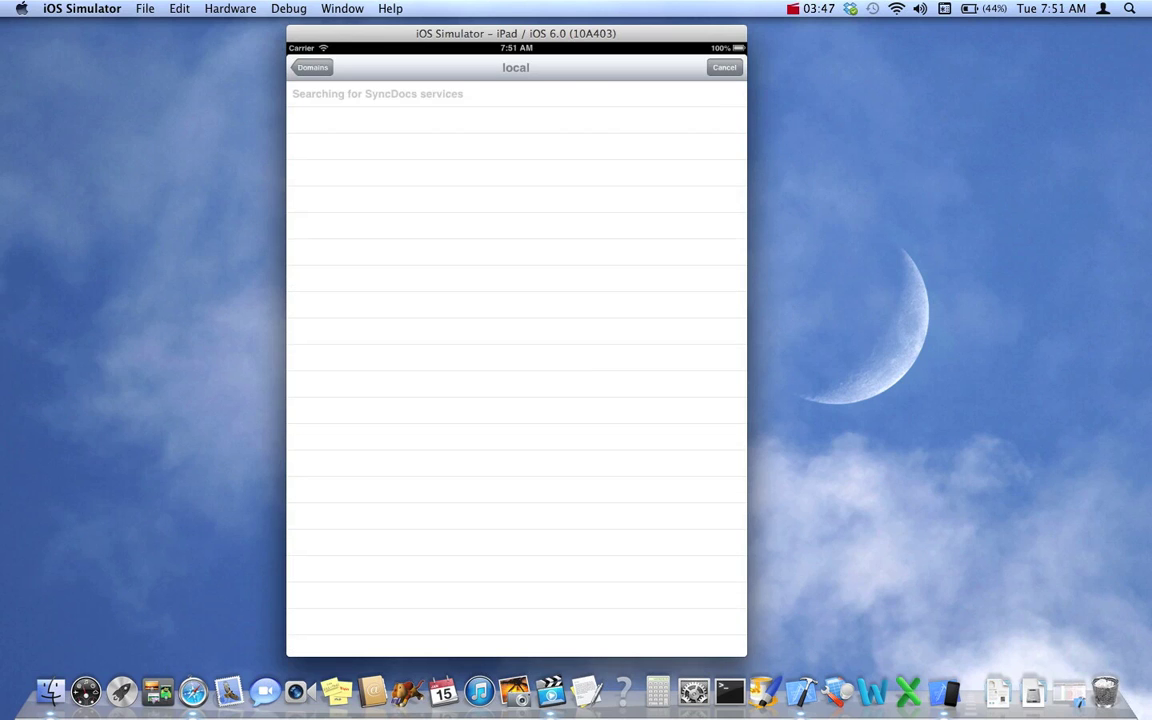
Review the employee-paid and employer-paid tables and the amounts due in the exported PDF in Preview, close it and return to the log
click(801, 159)
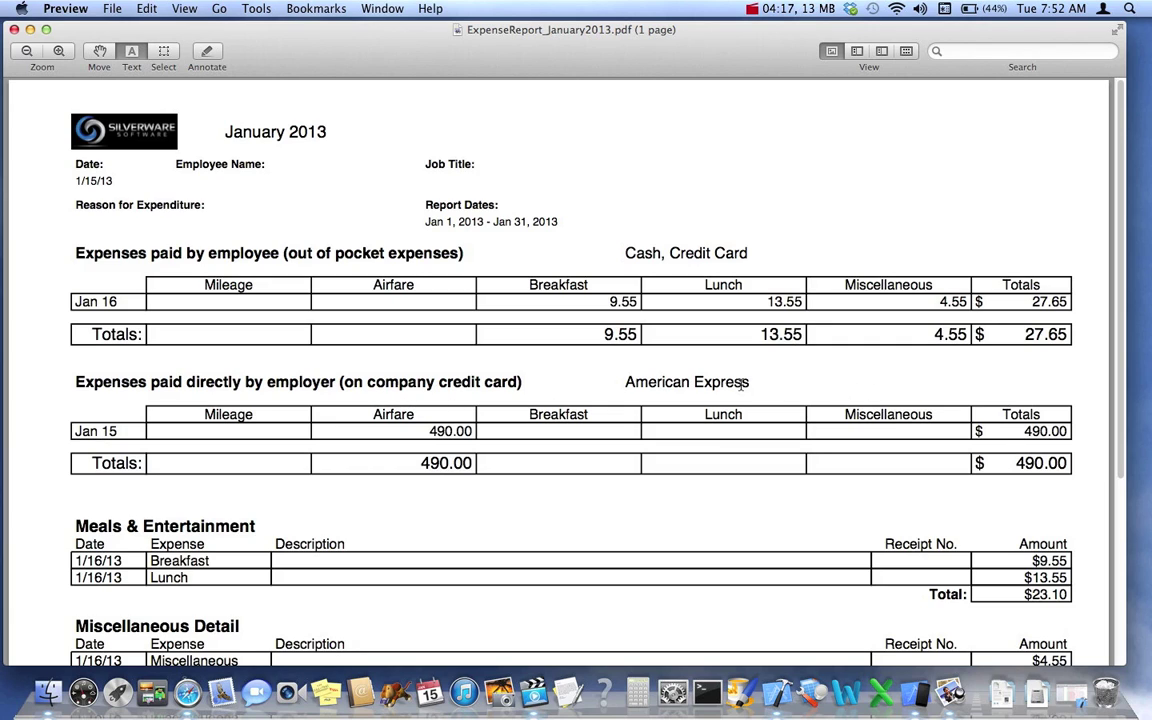
scroll(740, 384, down, 3)
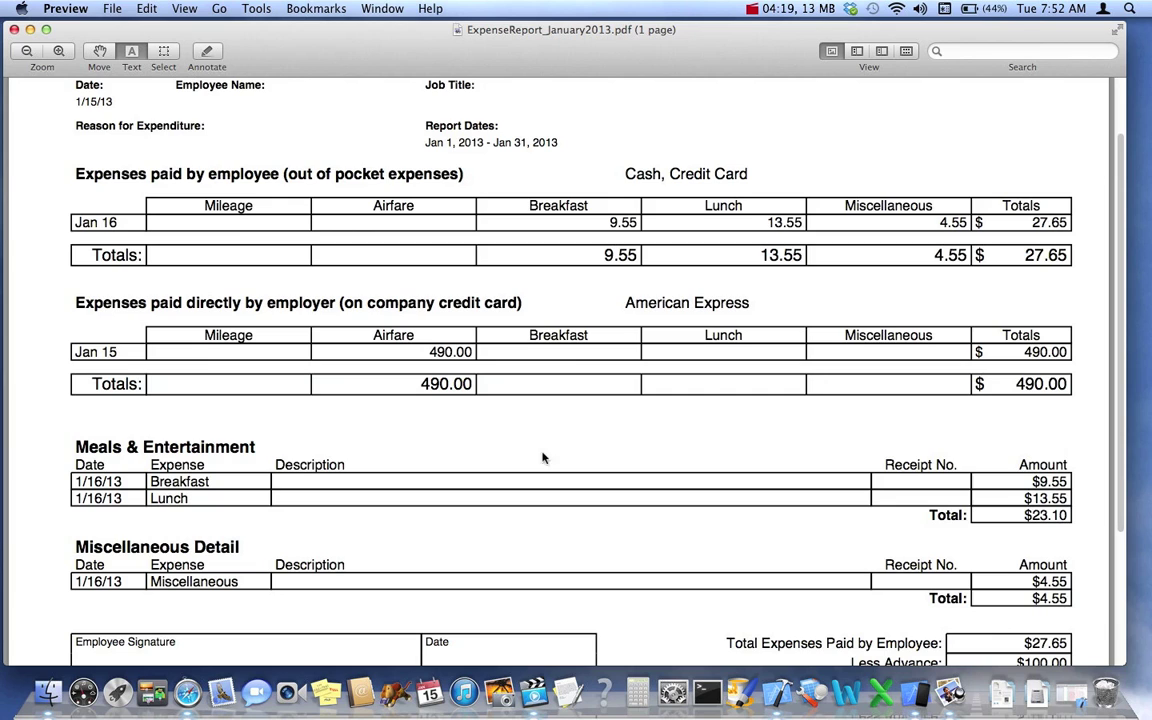
scroll(616, 515, down, 5)
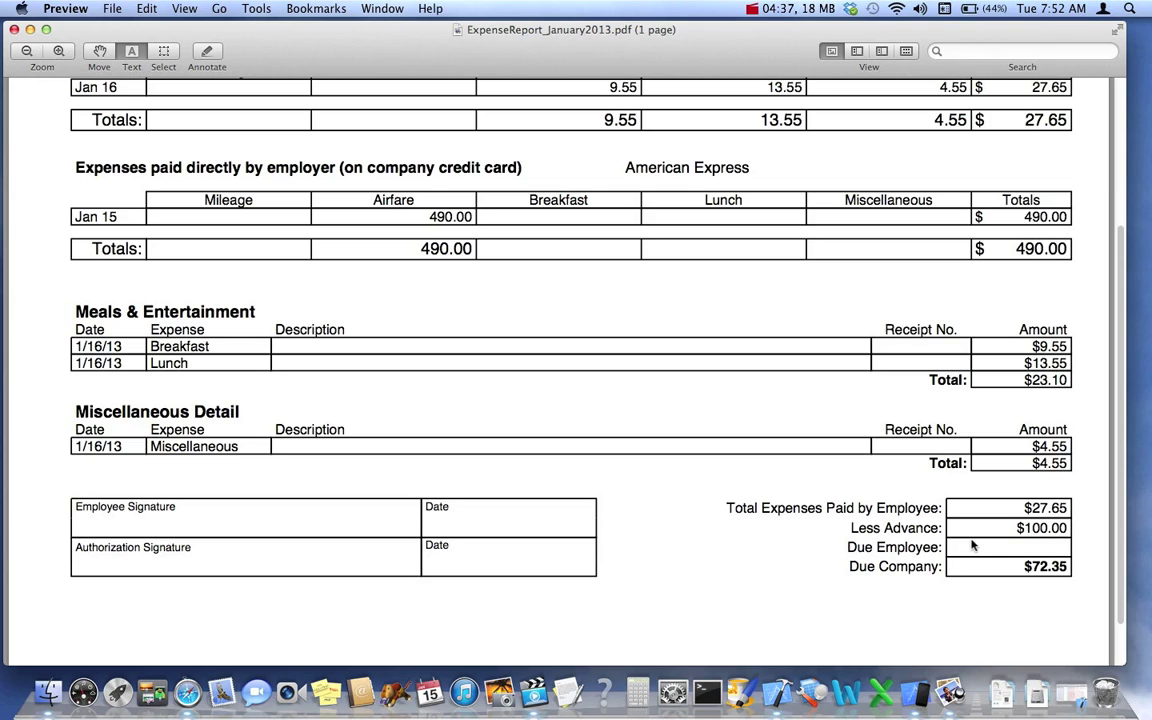
scroll(1028, 566, up, 5)
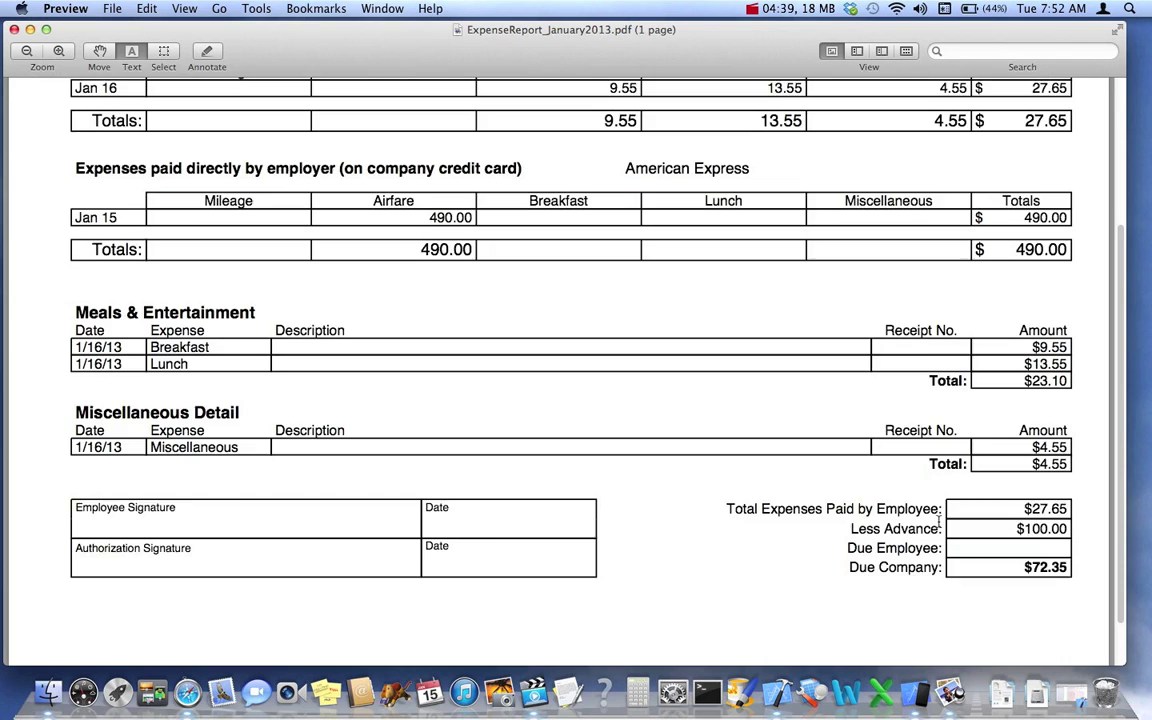
click(14, 30)
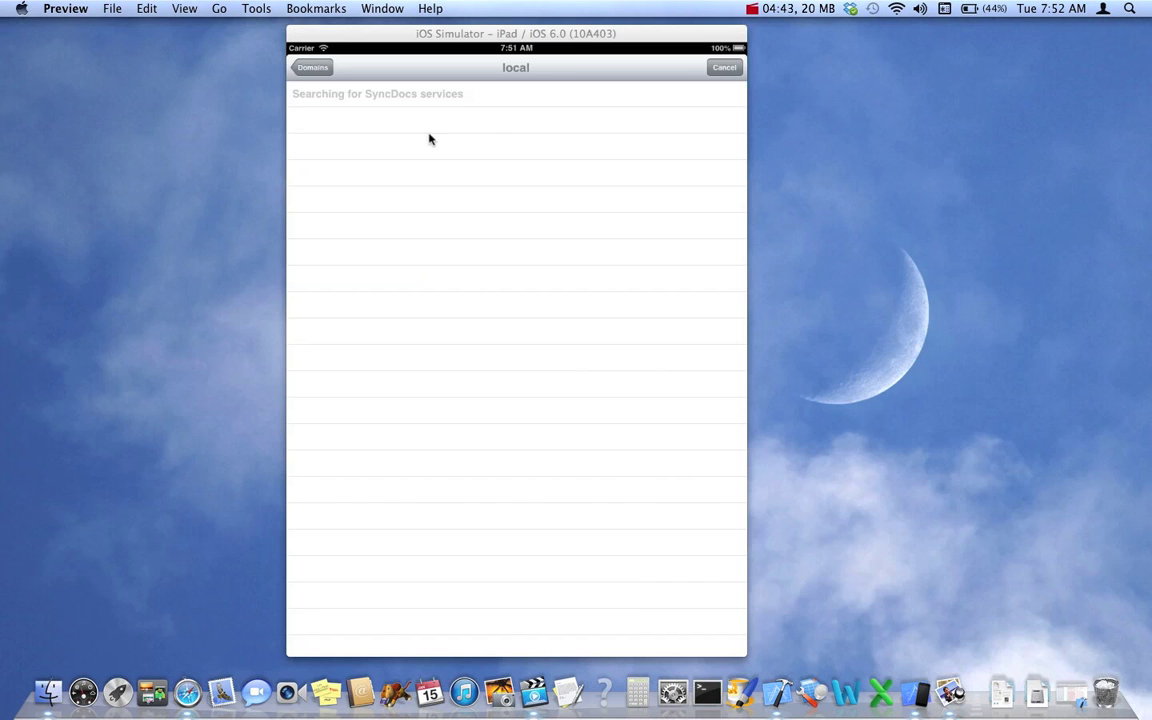
click(716, 66)
Export the January 2013 log as a PDF using the "by Week - paid by Employee/Company" template
click(415, 644)
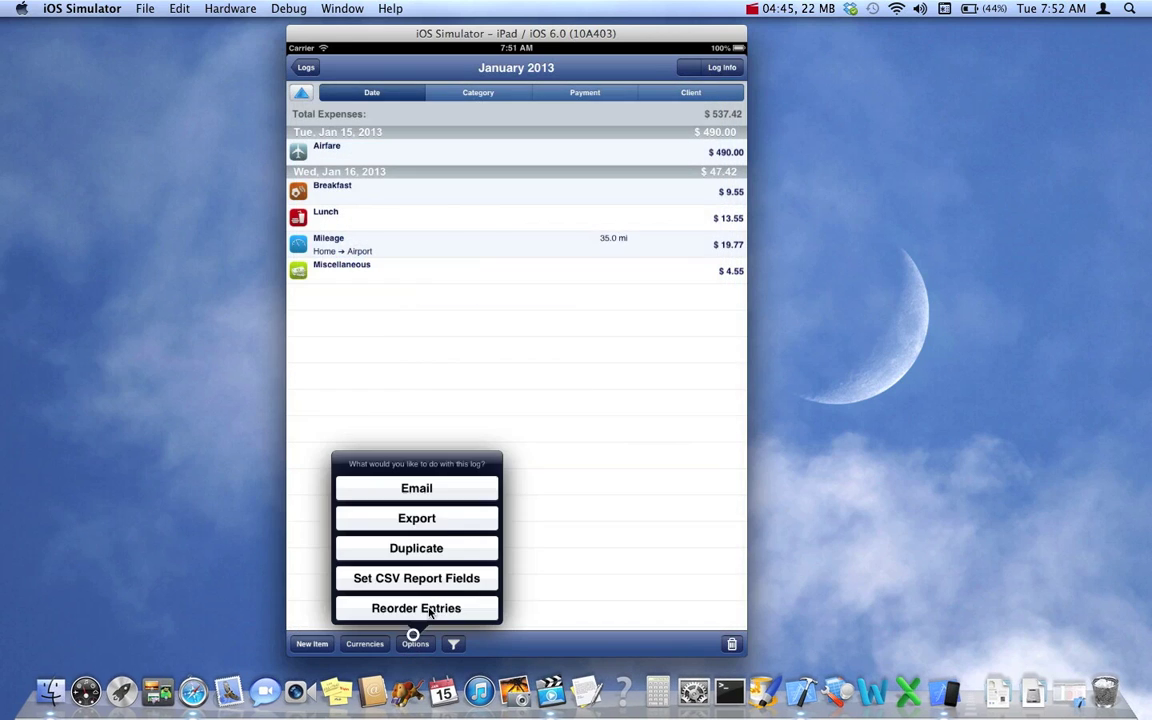
click(445, 521)
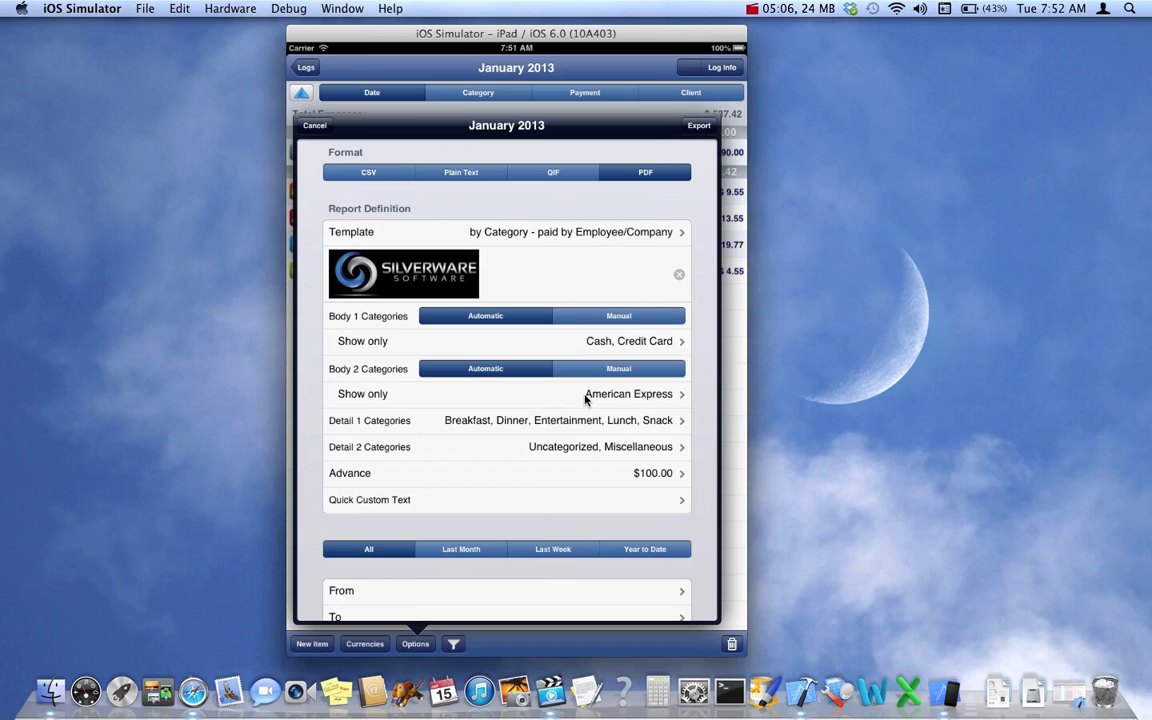
click(643, 233)
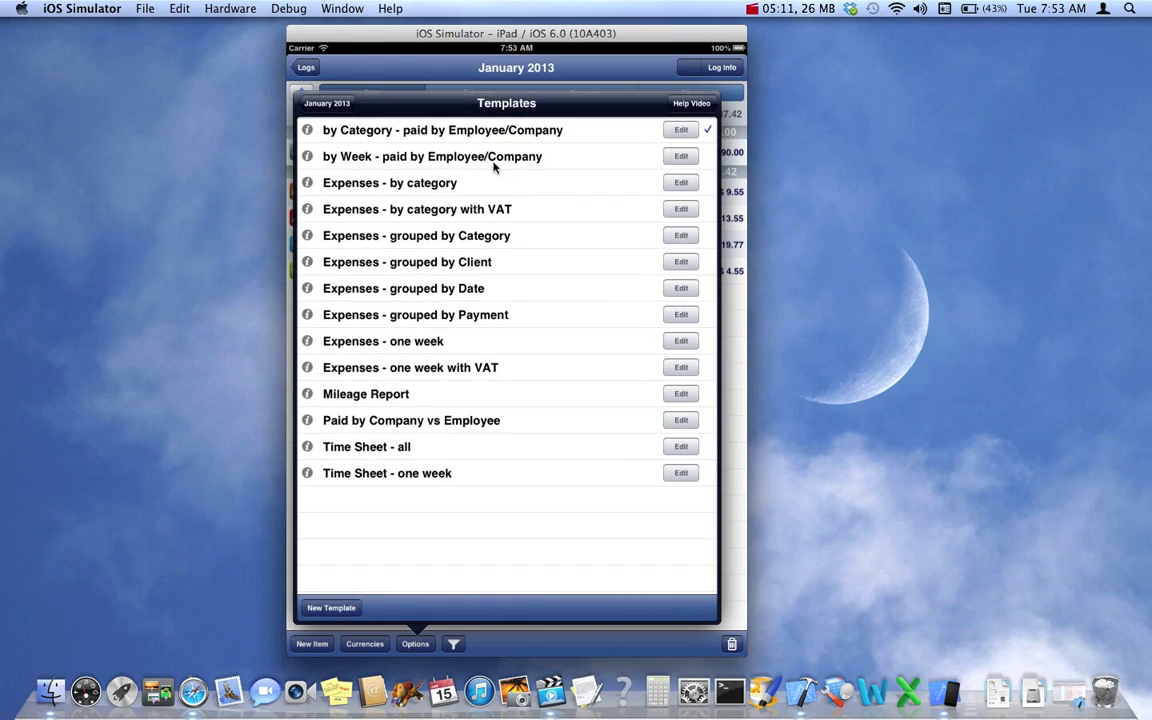
click(491, 160)
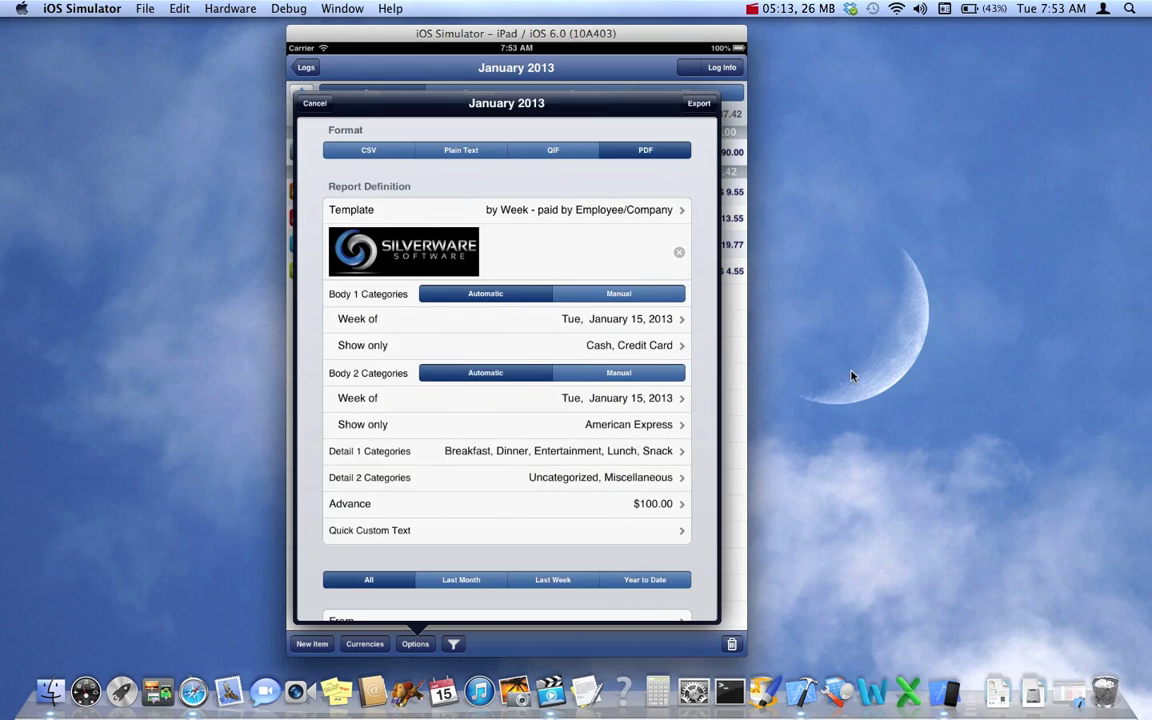
click(698, 104)
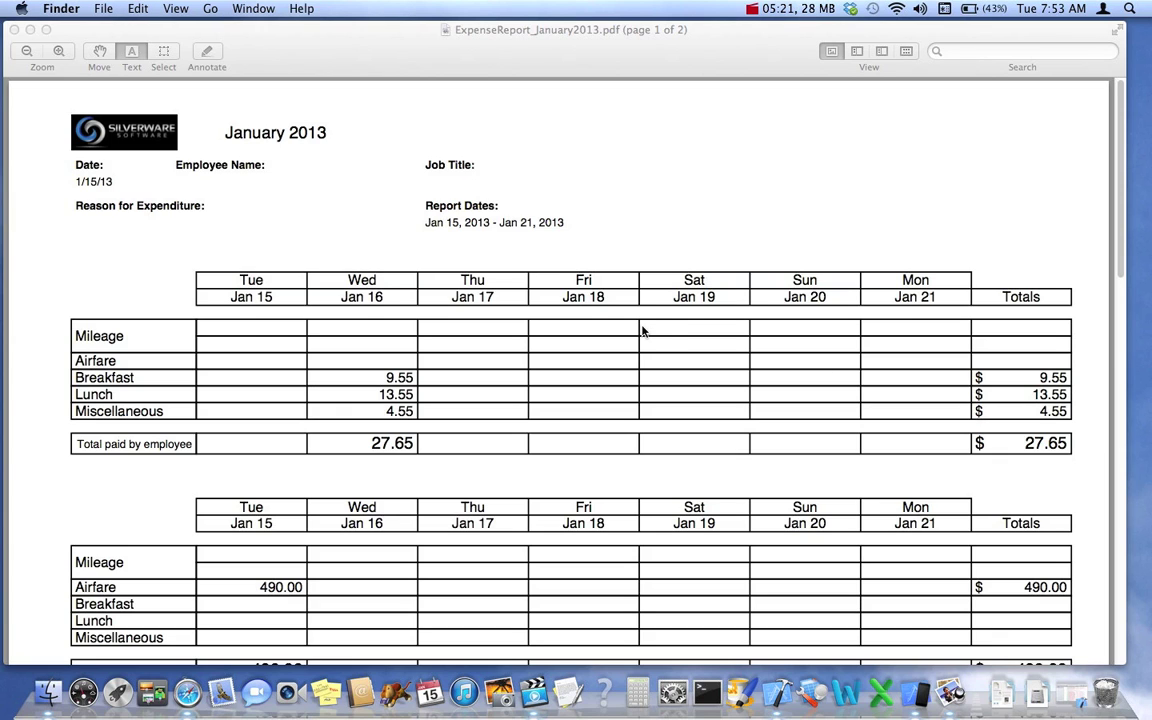
Examine the weekly PDF's employee, company and overall totals and the page 2 summary in Preview, close it and return to the log
click(621, 186)
scroll(645, 215, down, 2)
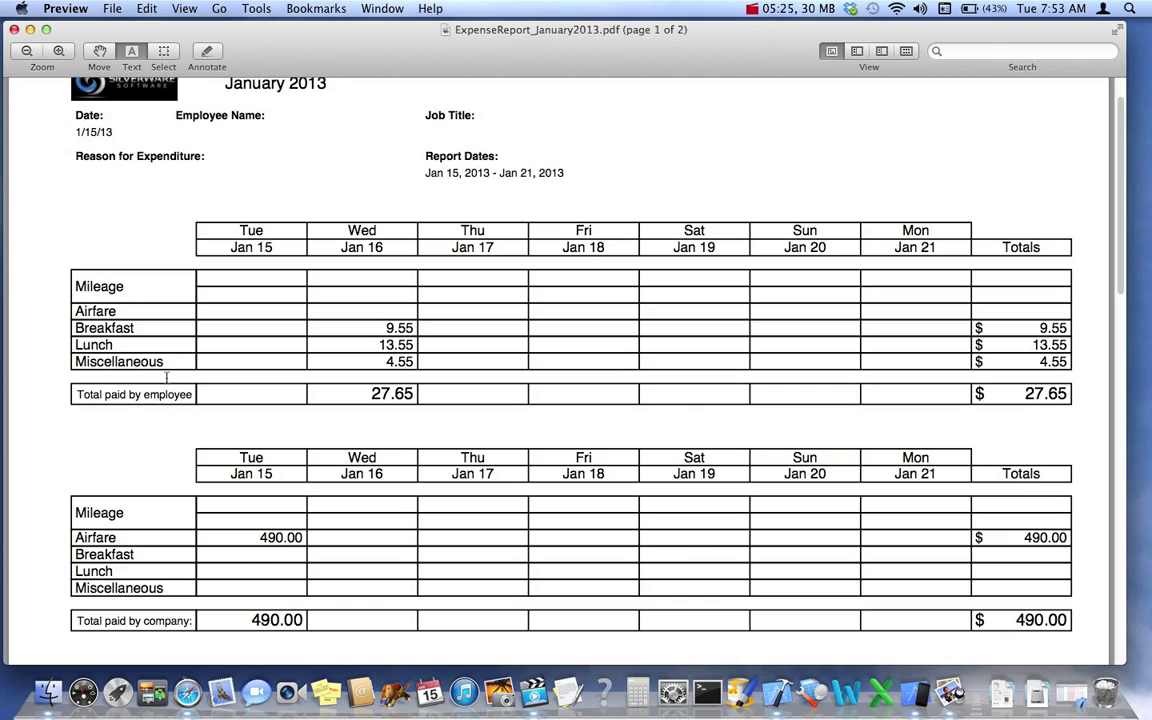
scroll(343, 397, down, 4)
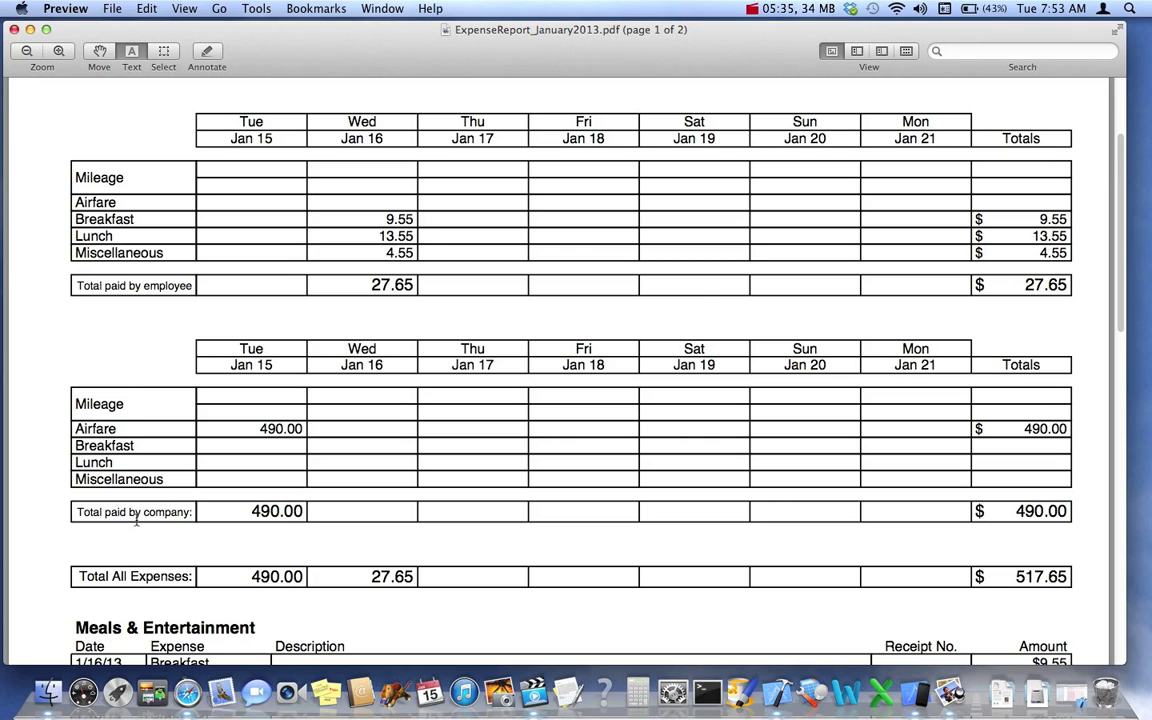
scroll(537, 494, down, 3)
scroll(537, 494, down, 2)
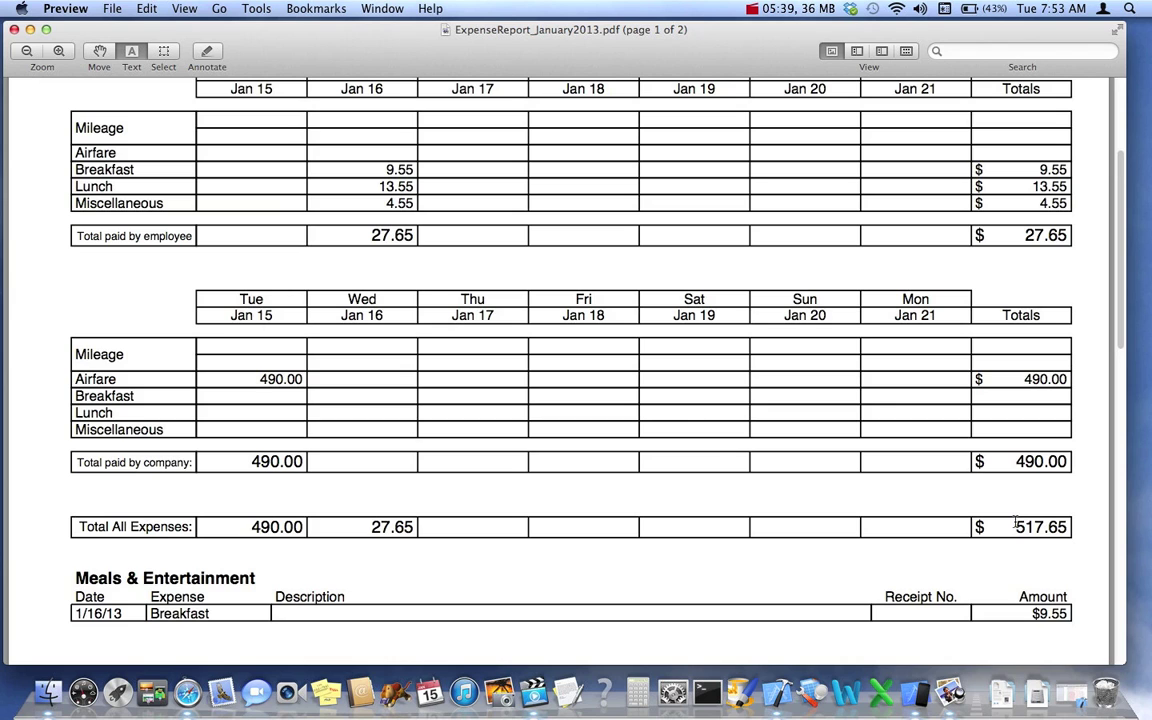
scroll(1012, 520, down, 10)
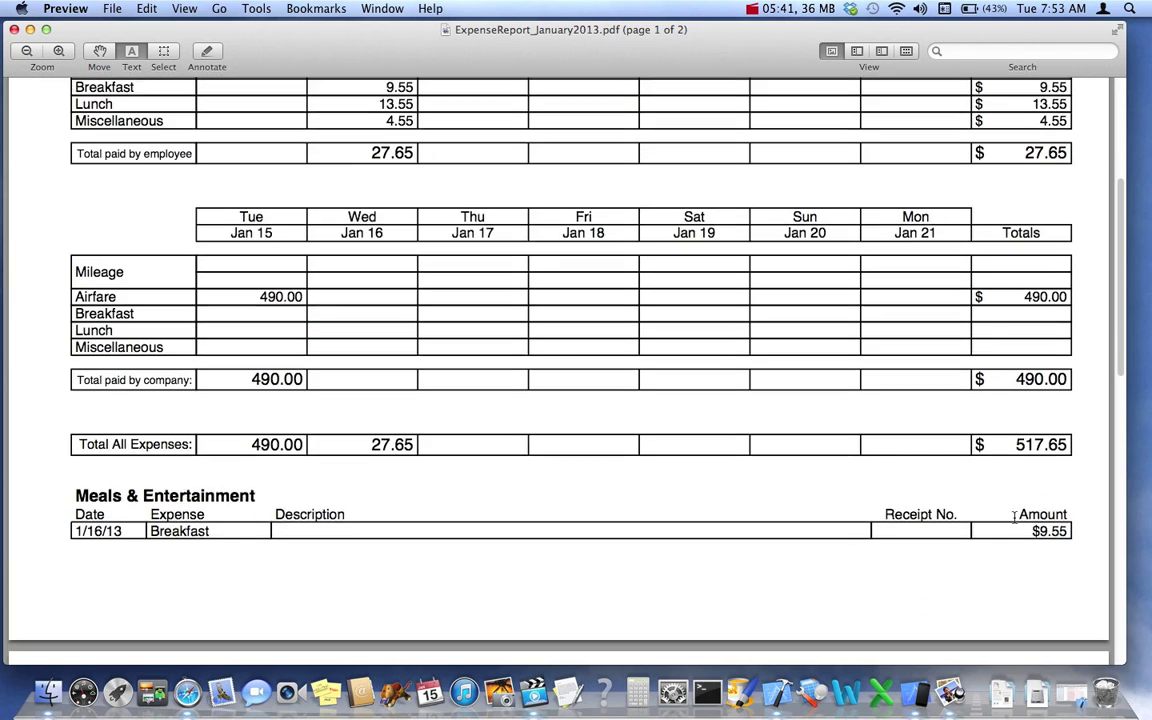
scroll(1007, 517, down, 15)
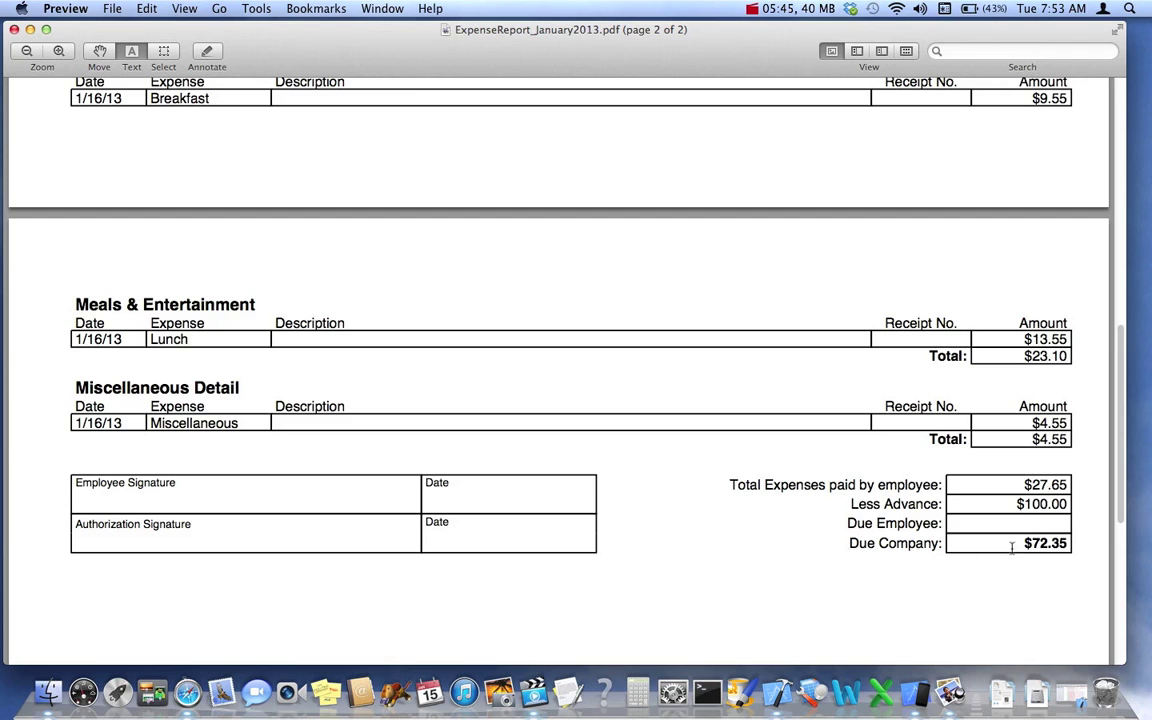
scroll(868, 459, up, 4)
scroll(868, 459, up, 20)
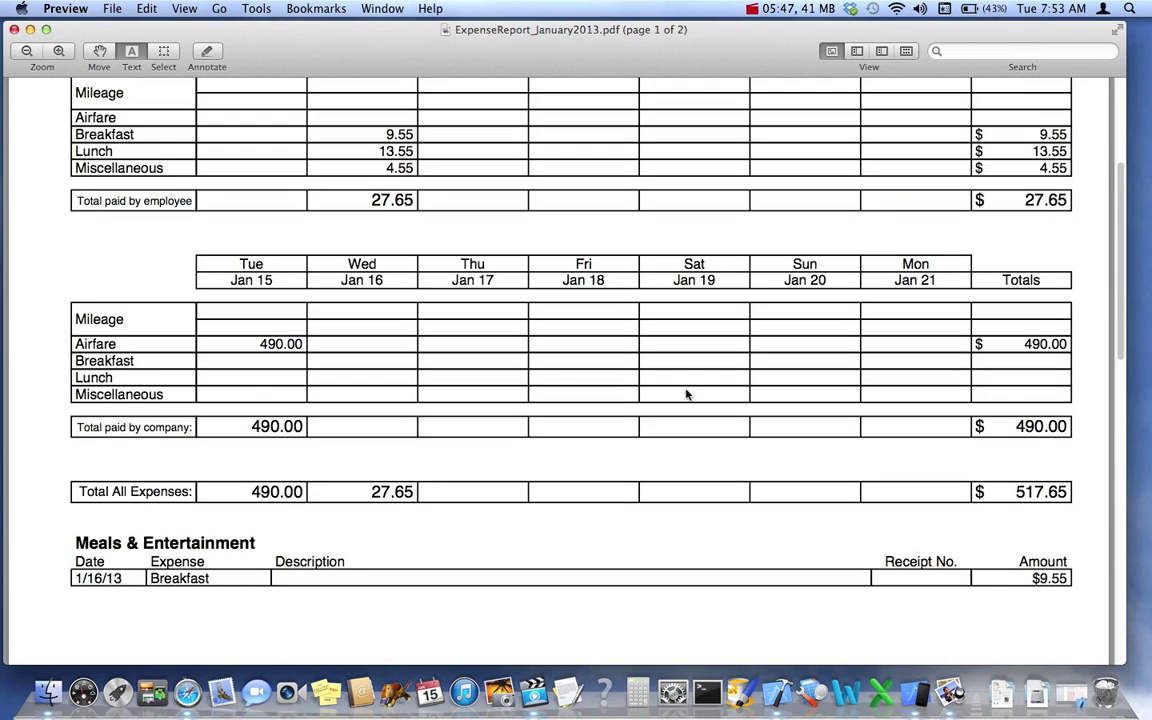
click(14, 29)
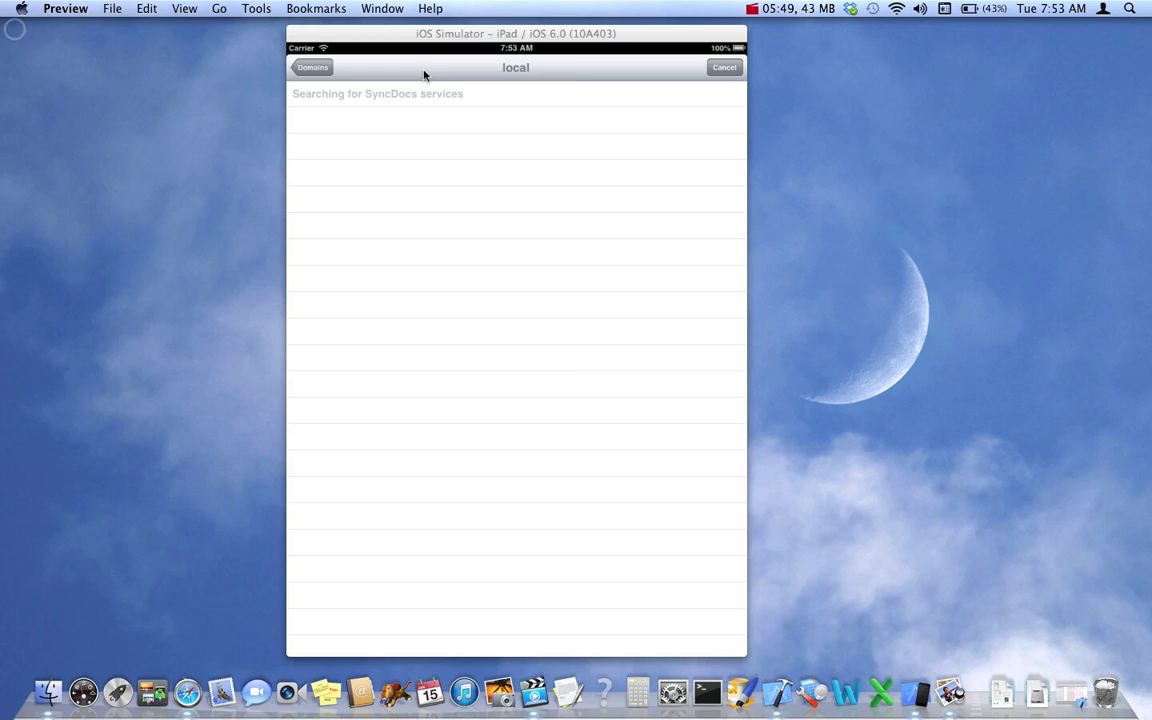
click(717, 67)
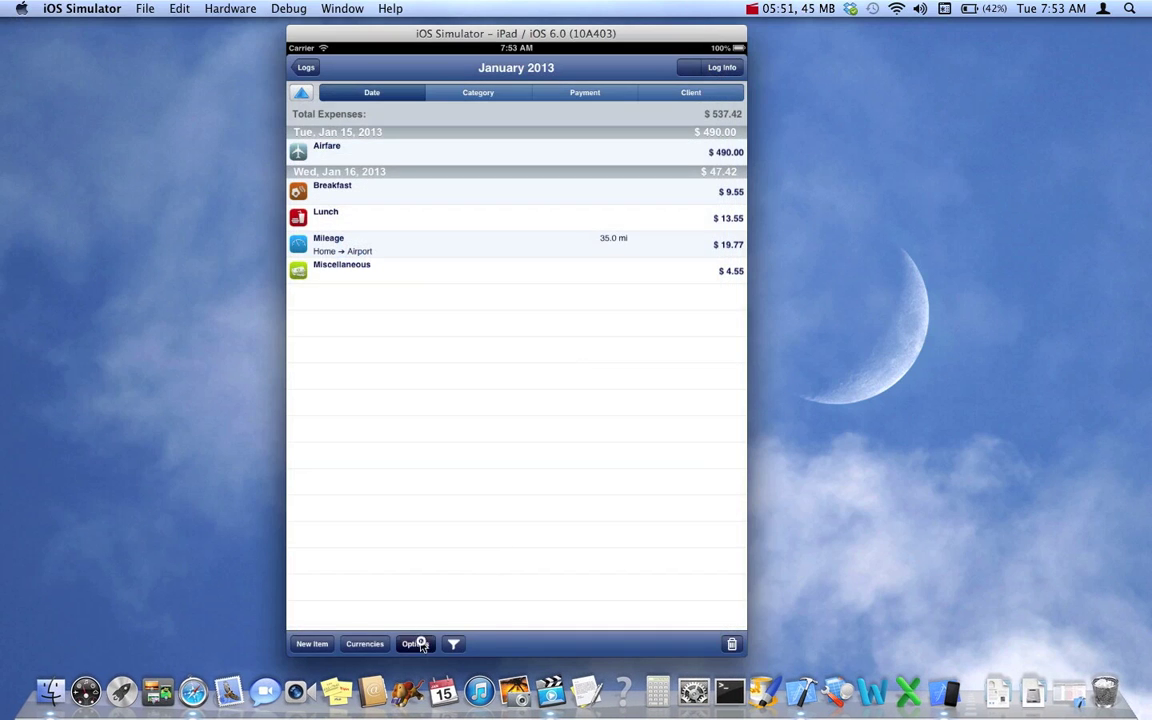
Export the January 2013 log as a PDF using the "Expenses - by category" template
click(421, 645)
click(427, 518)
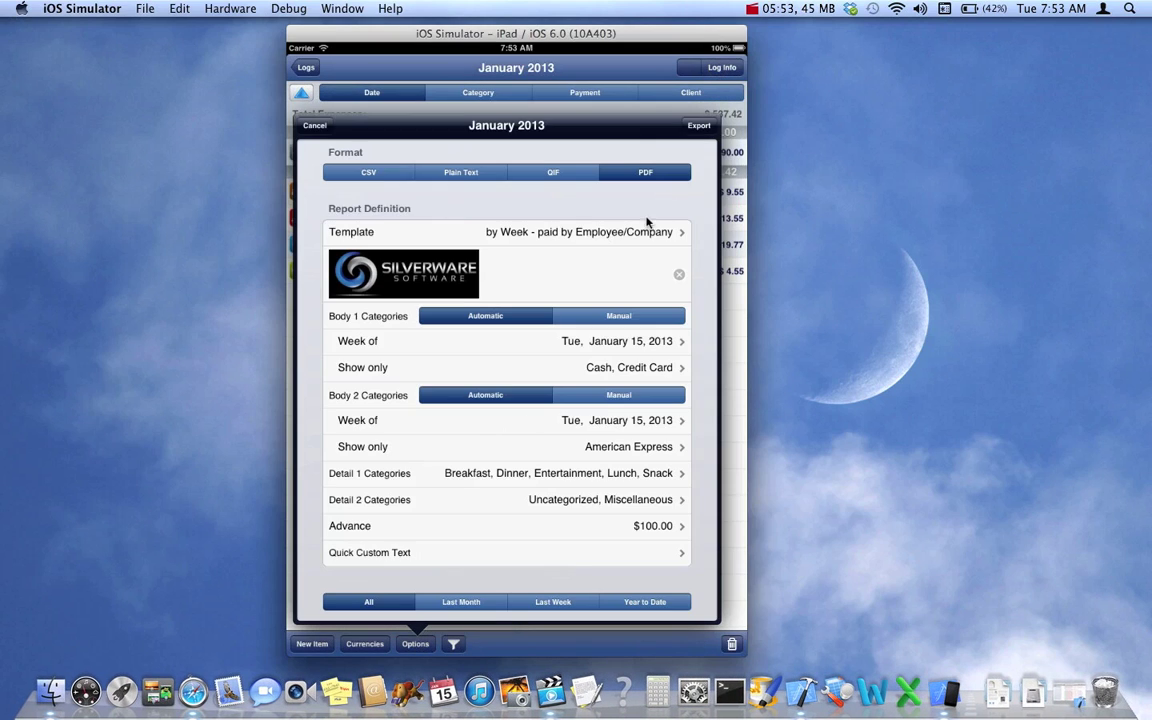
click(645, 231)
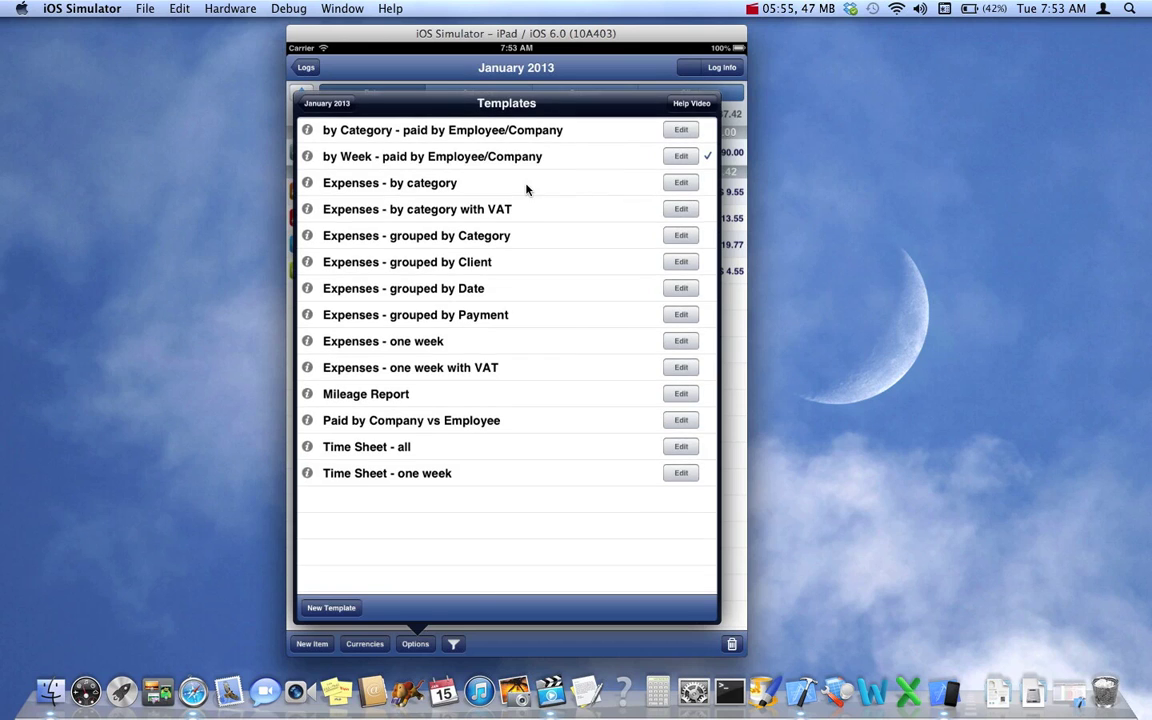
click(526, 186)
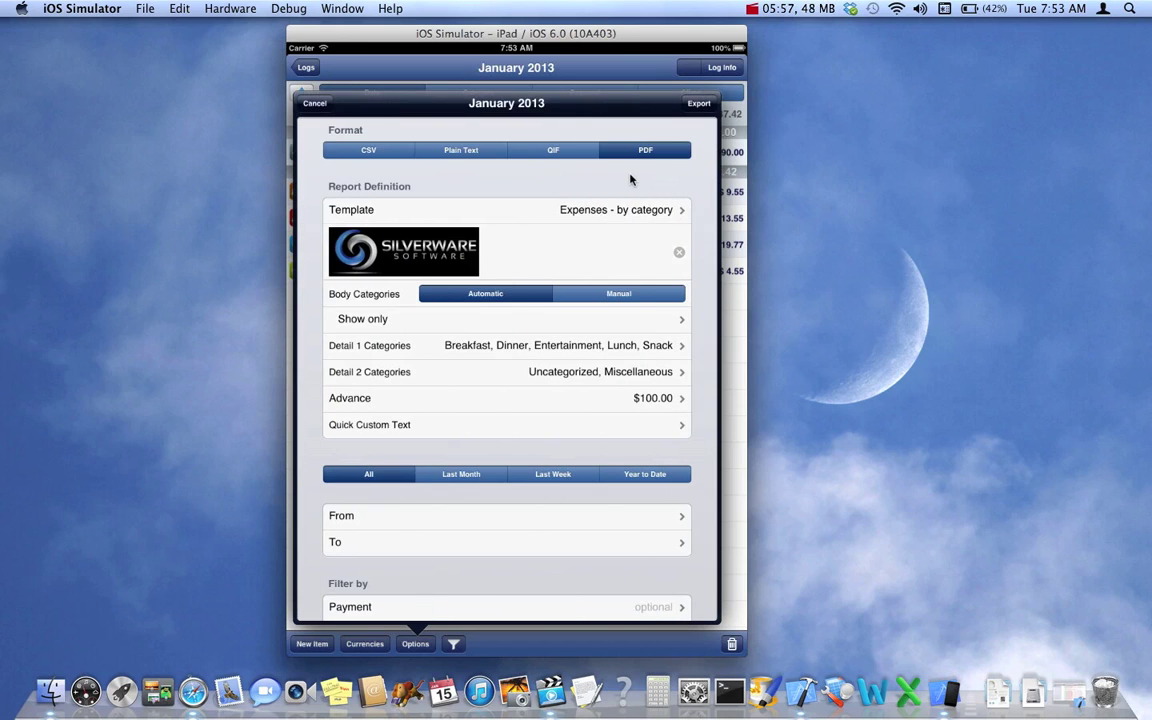
click(699, 104)
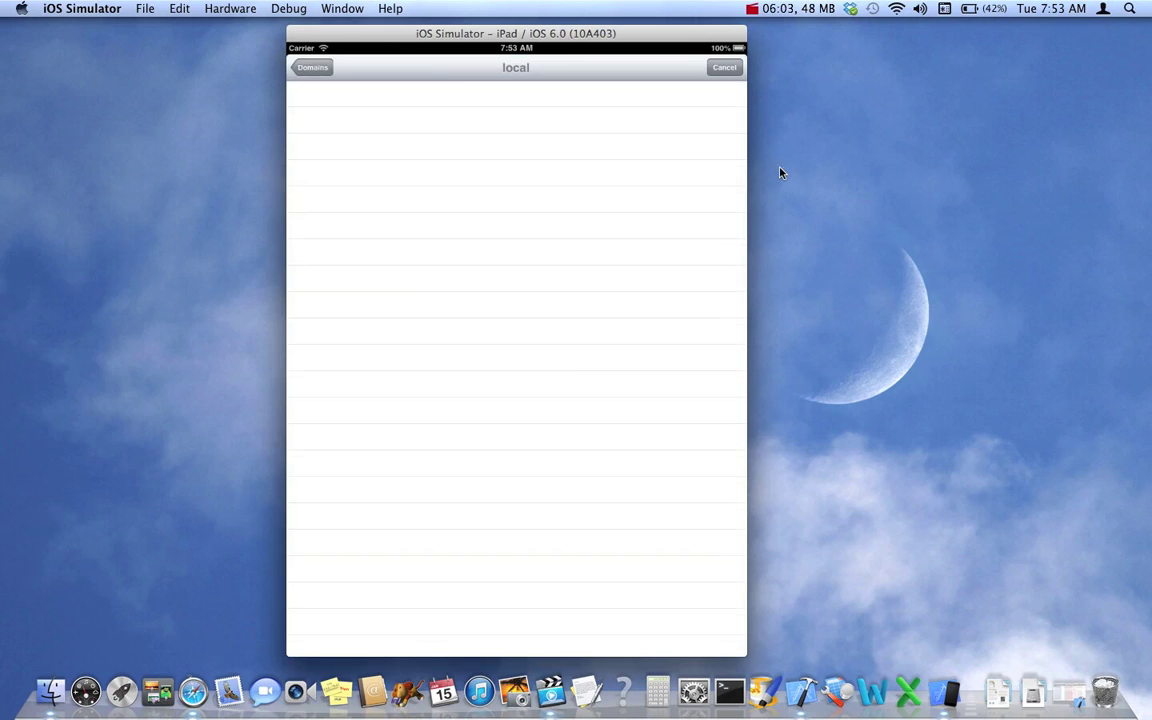
Switch to Preview to review the by-category report's expense table, detail sections and summary, and close the PDF
key(super+Tab)
key(super+Tab)
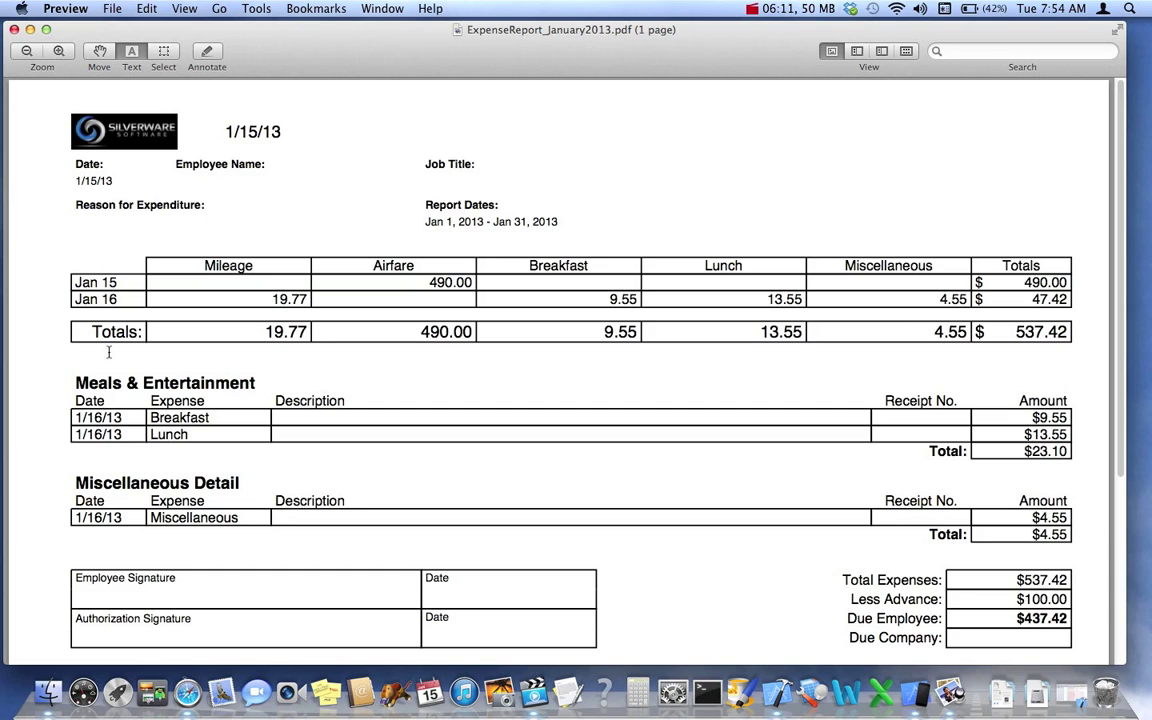
scroll(575, 465, down, 2)
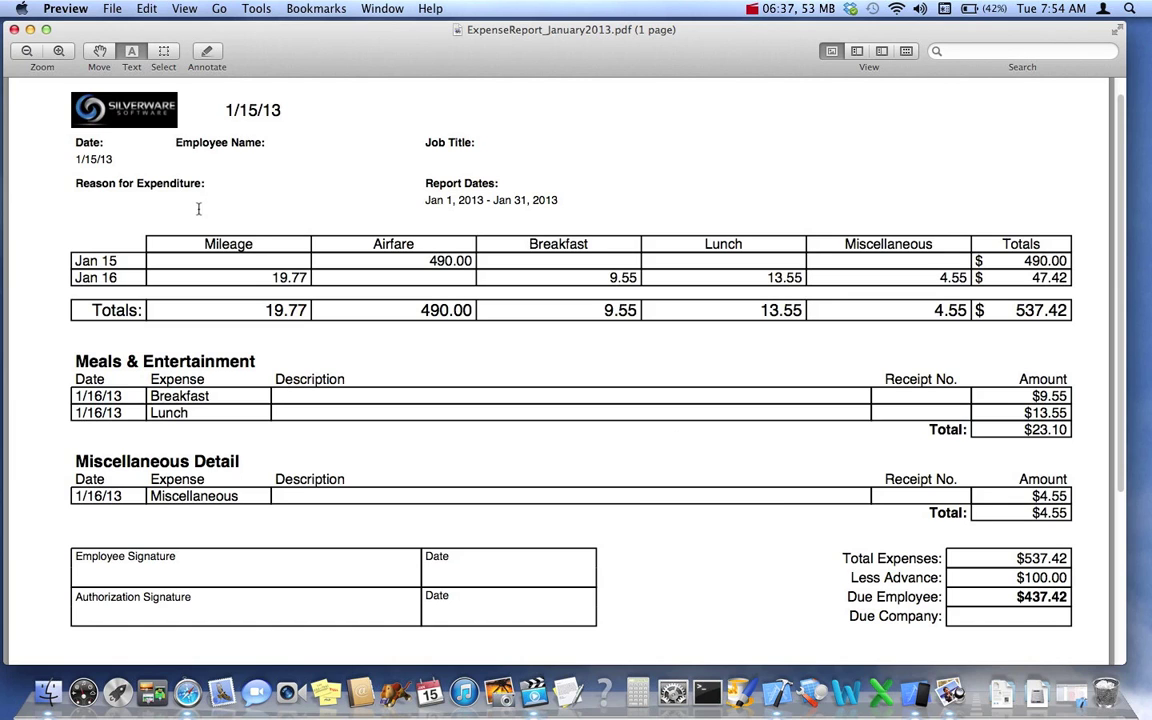
click(15, 29)
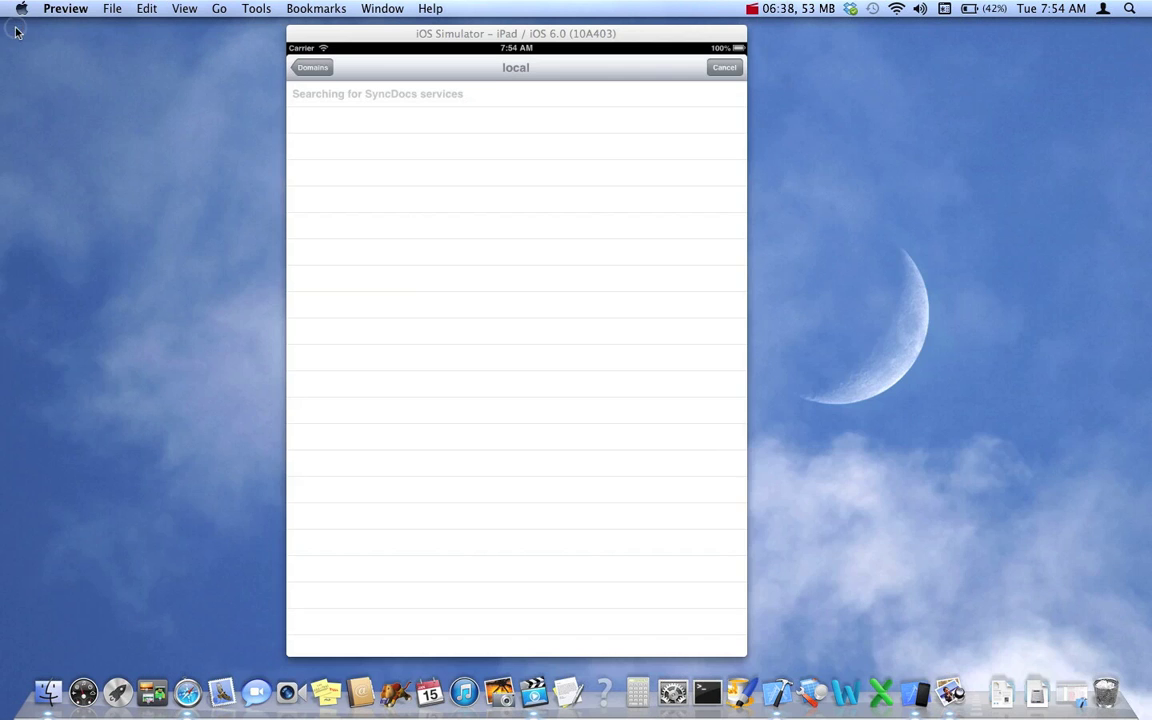
Return to the January 2013 log and export it as a PDF using the "Expenses - by category with VAT" template
click(724, 68)
click(322, 105)
click(415, 644)
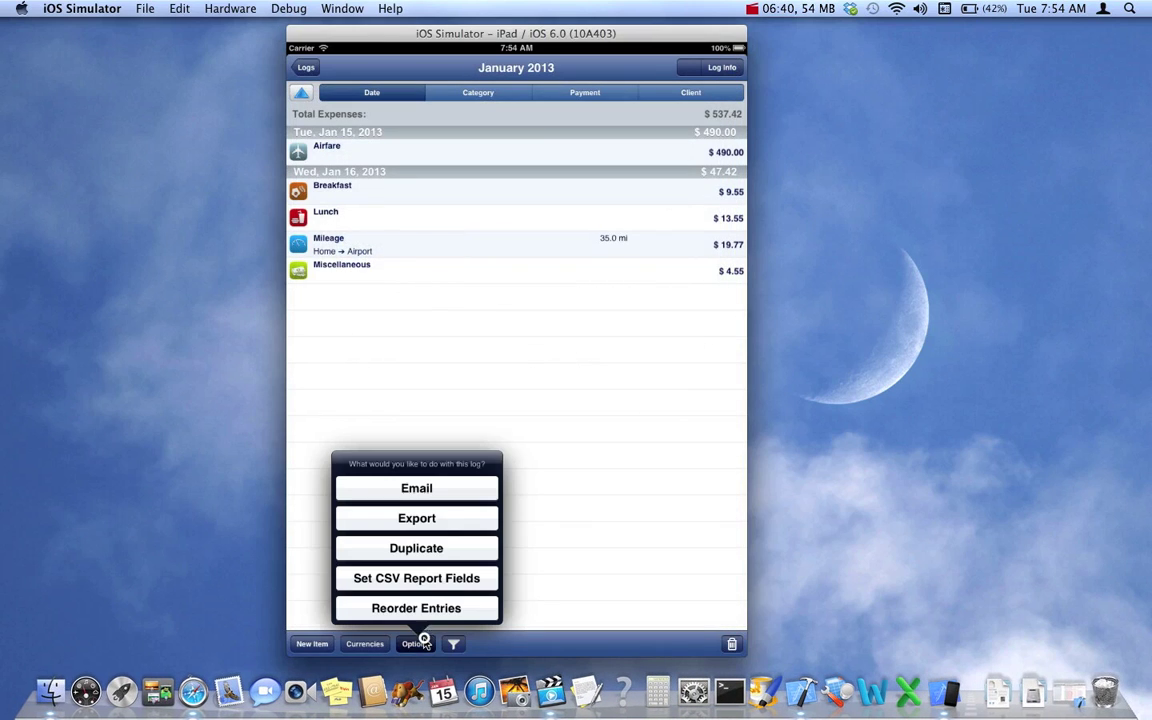
click(437, 516)
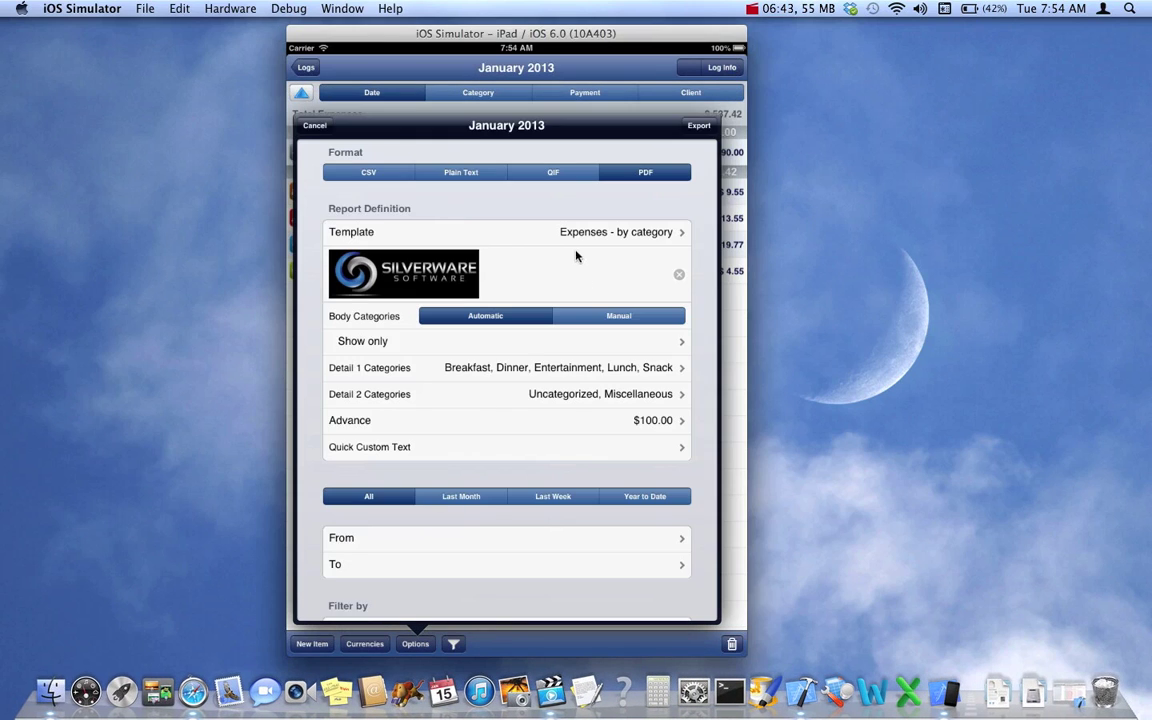
click(573, 232)
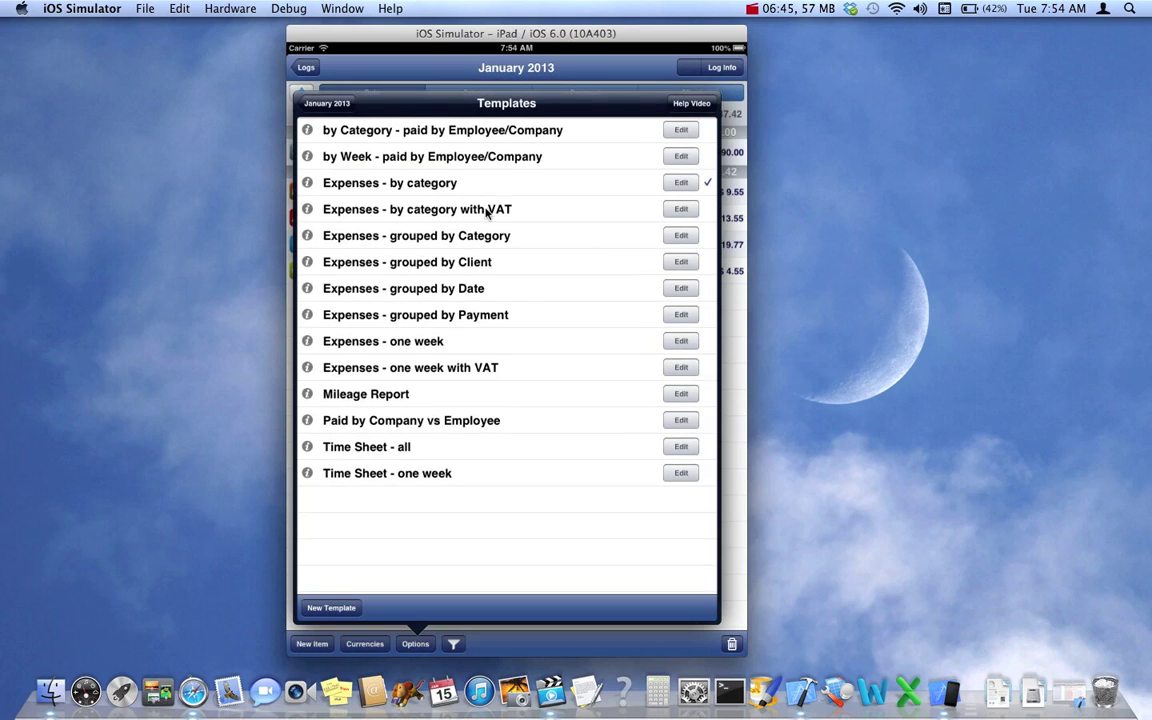
click(487, 210)
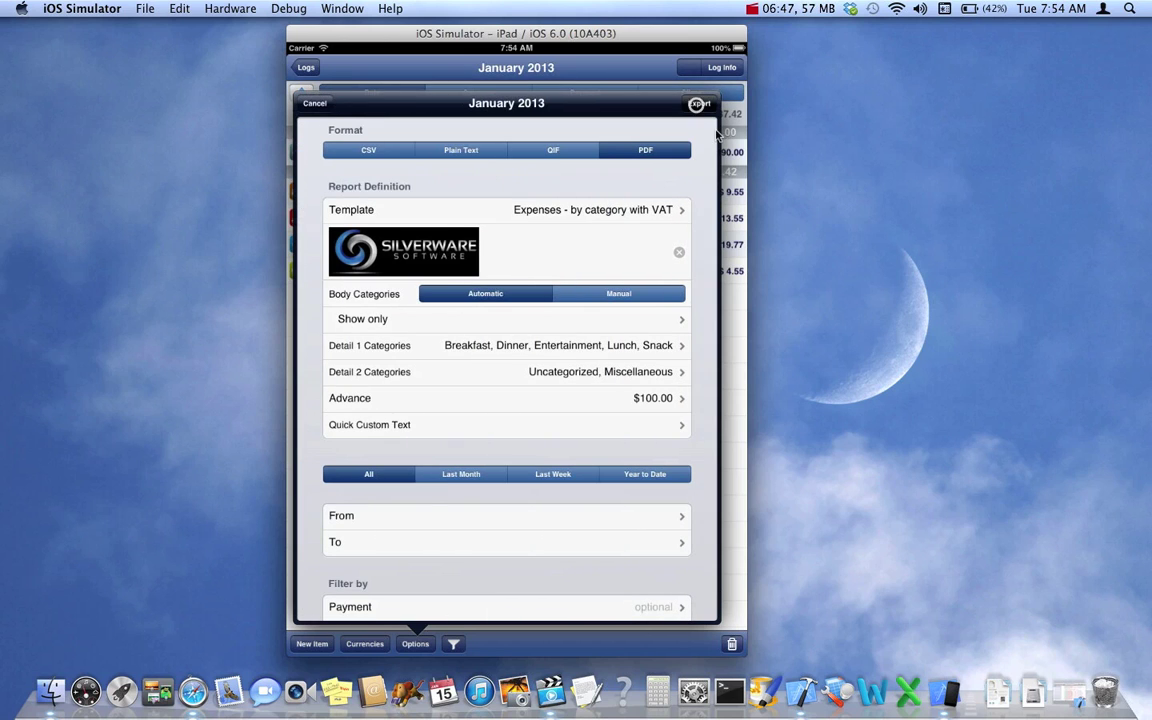
click(699, 104)
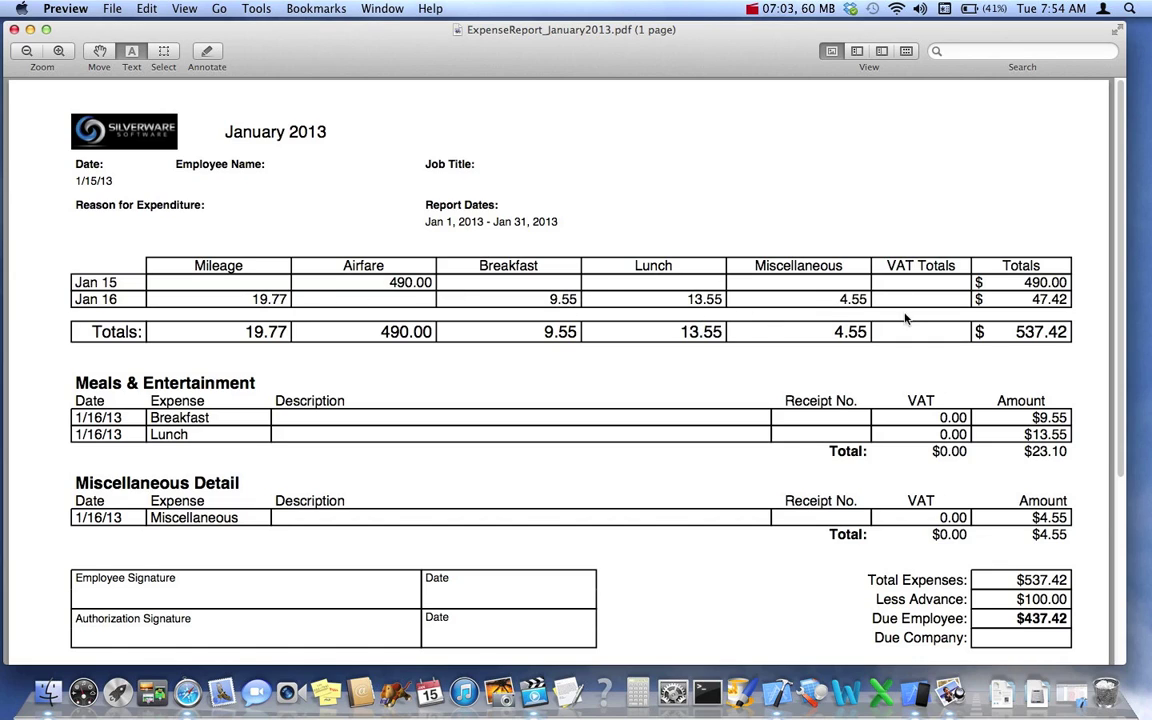
Review the VAT columns and totals in the exported report, close the PDF and return to the log
scroll(900, 421, down, 2)
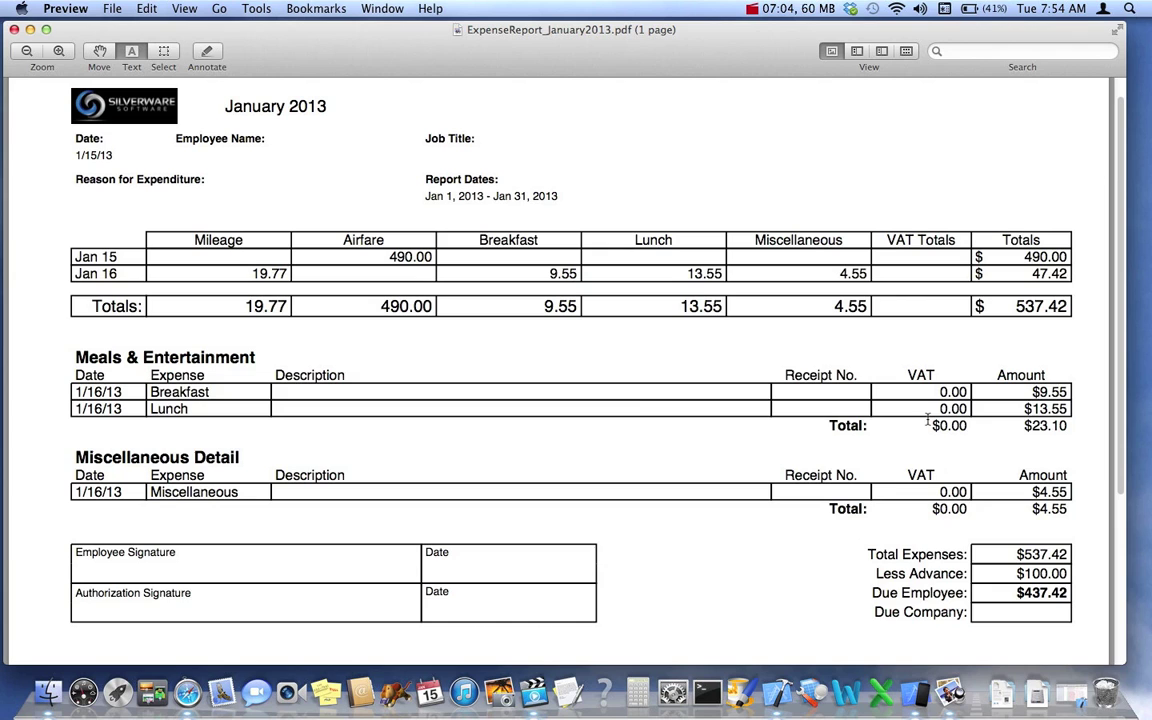
click(14, 29)
click(724, 67)
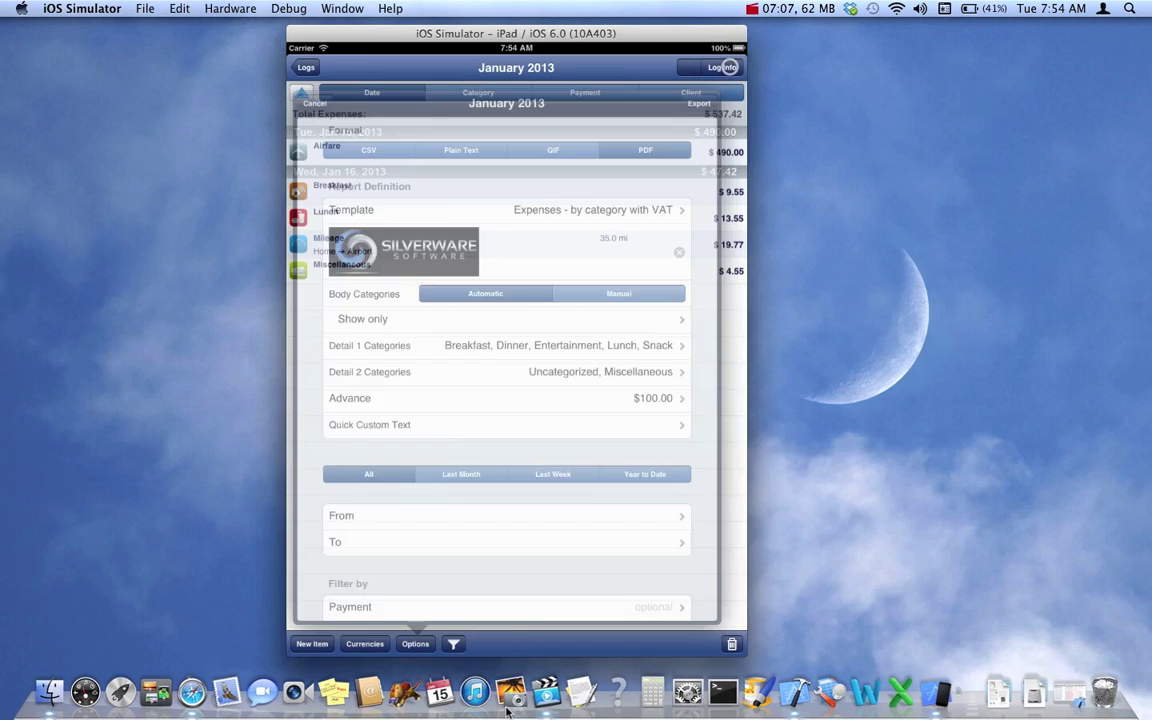
Export the January 2013 log as a PDF using the "Expenses - grouped by Category" template
click(411, 645)
click(430, 516)
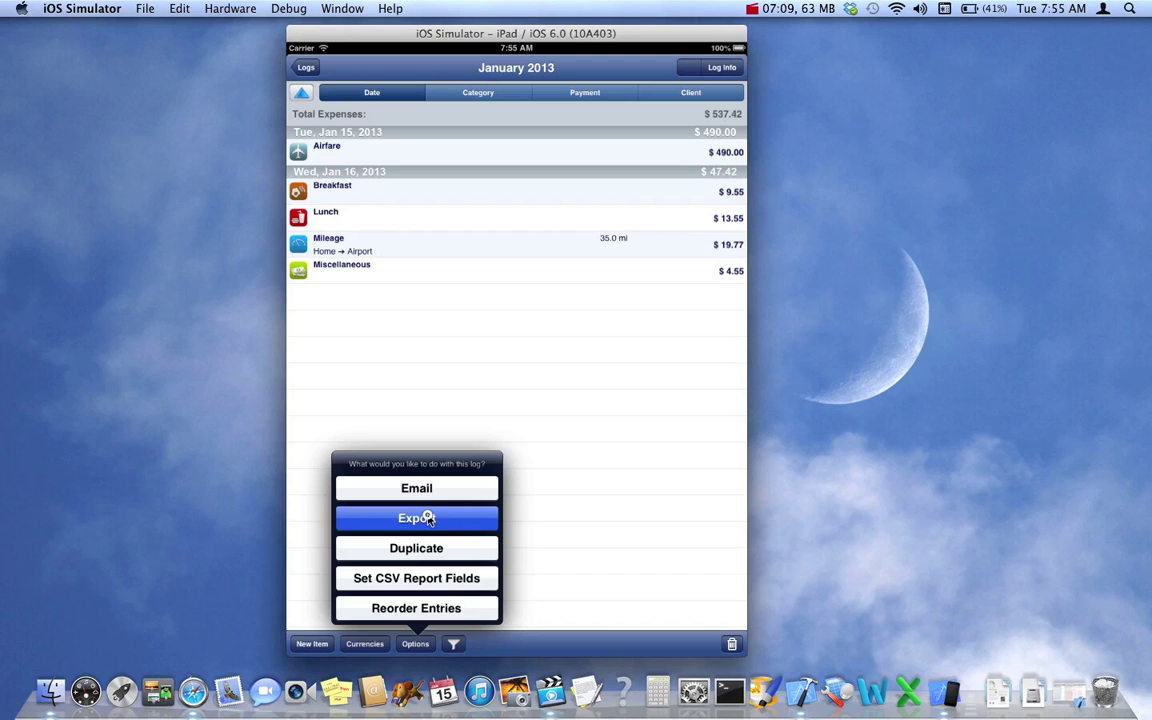
click(600, 232)
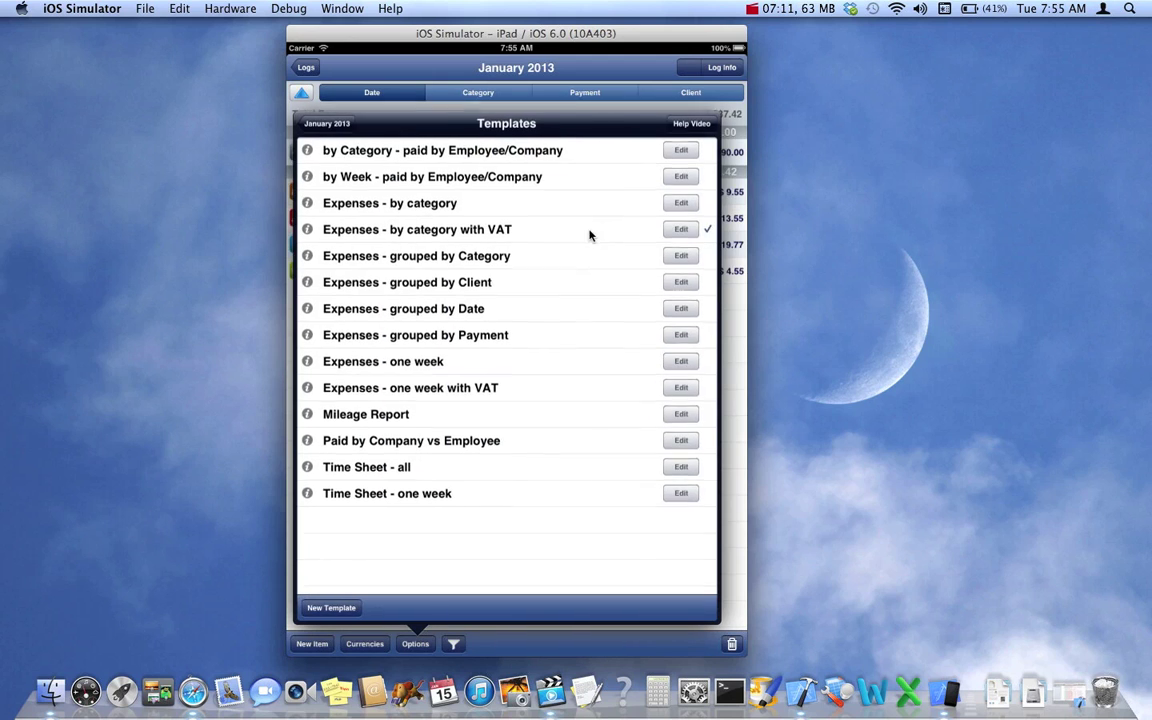
click(489, 236)
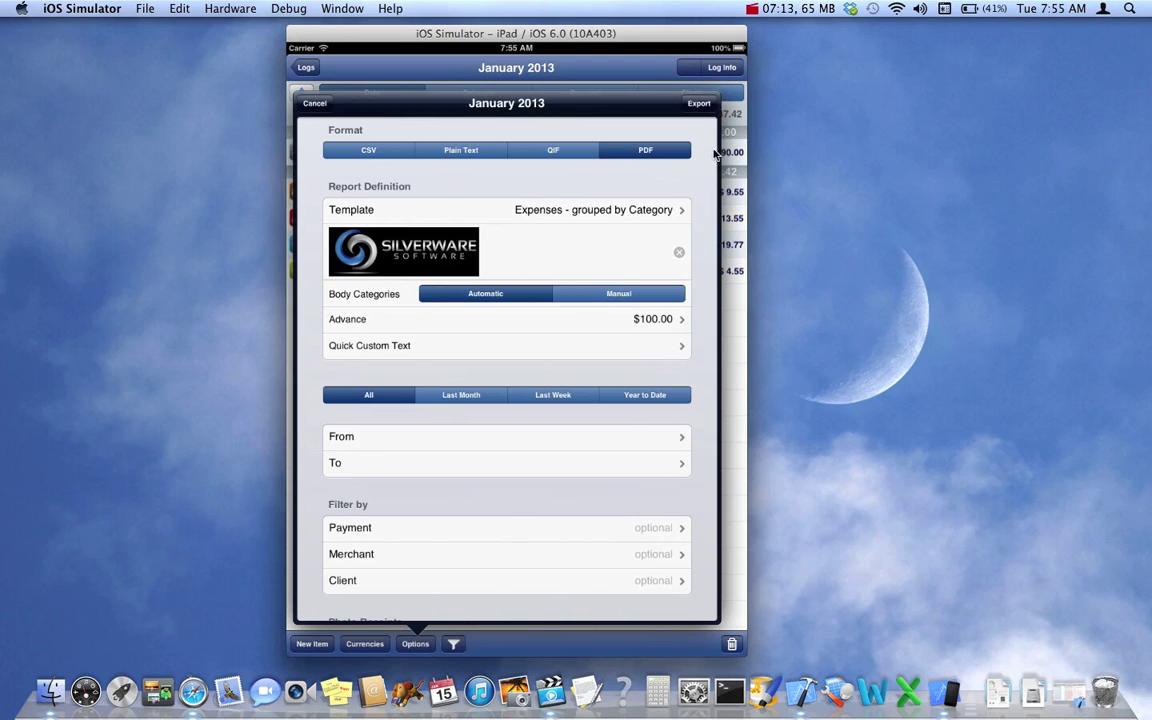
click(699, 104)
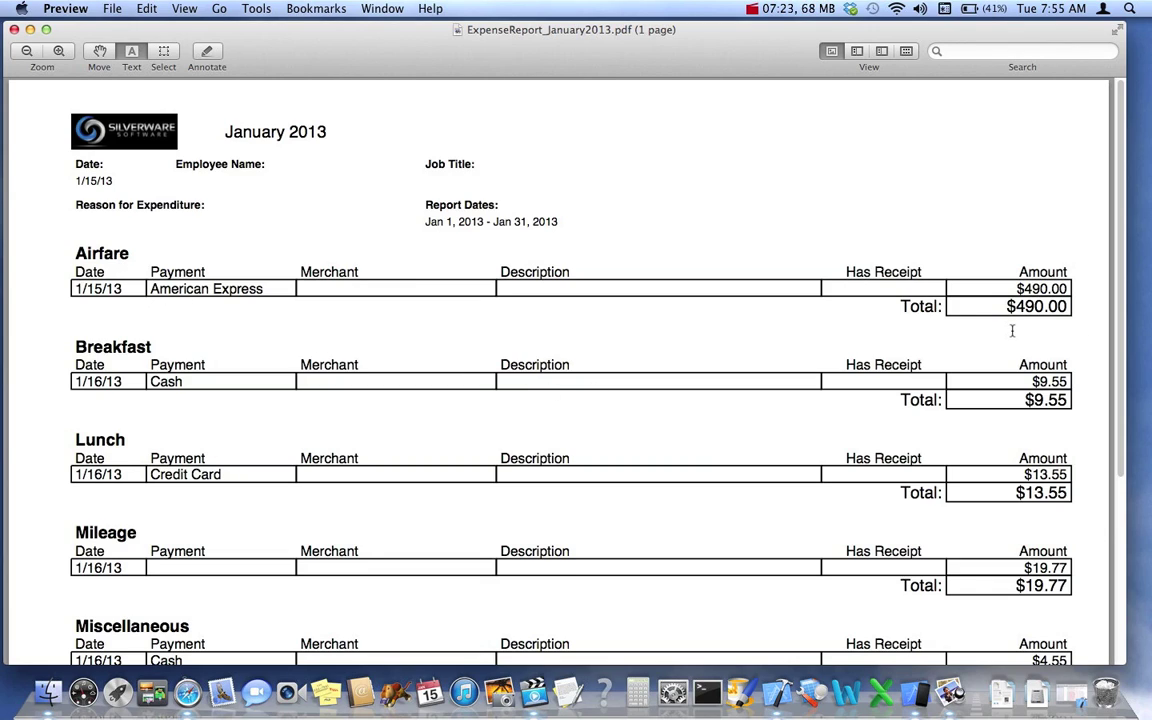
Examine the category sections, signature block and summary of the grouped-by-category report, close the PDF and return to the log
scroll(608, 397, down, 1)
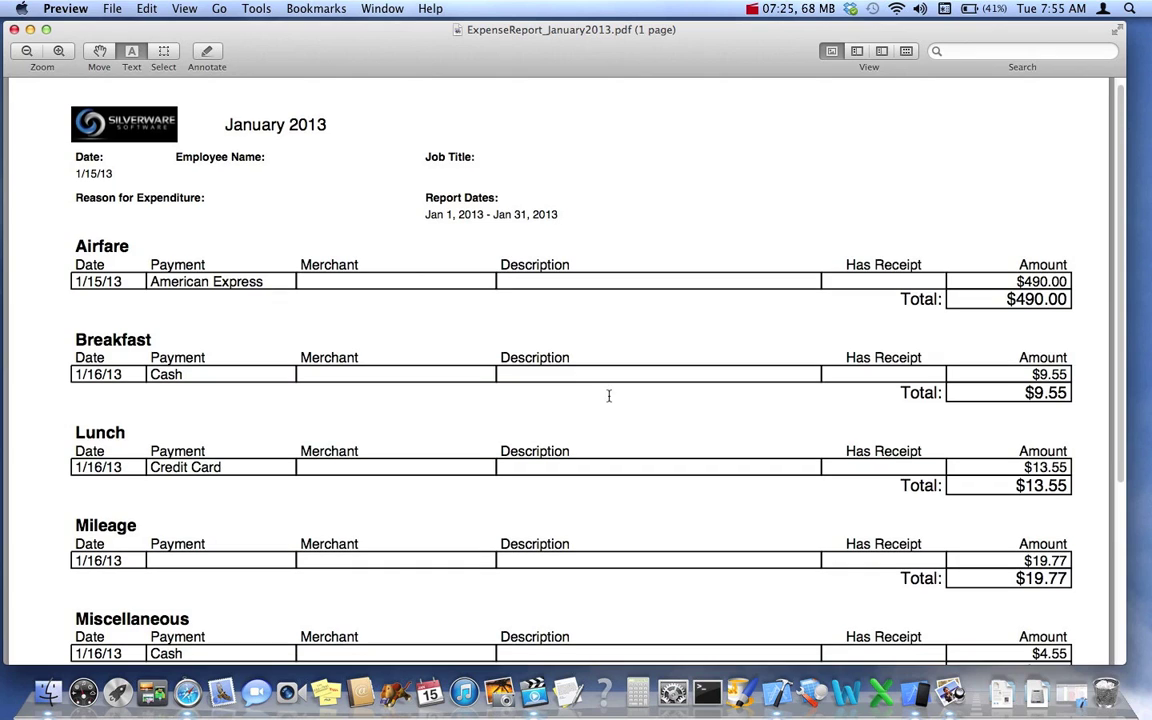
scroll(608, 396, down, 1)
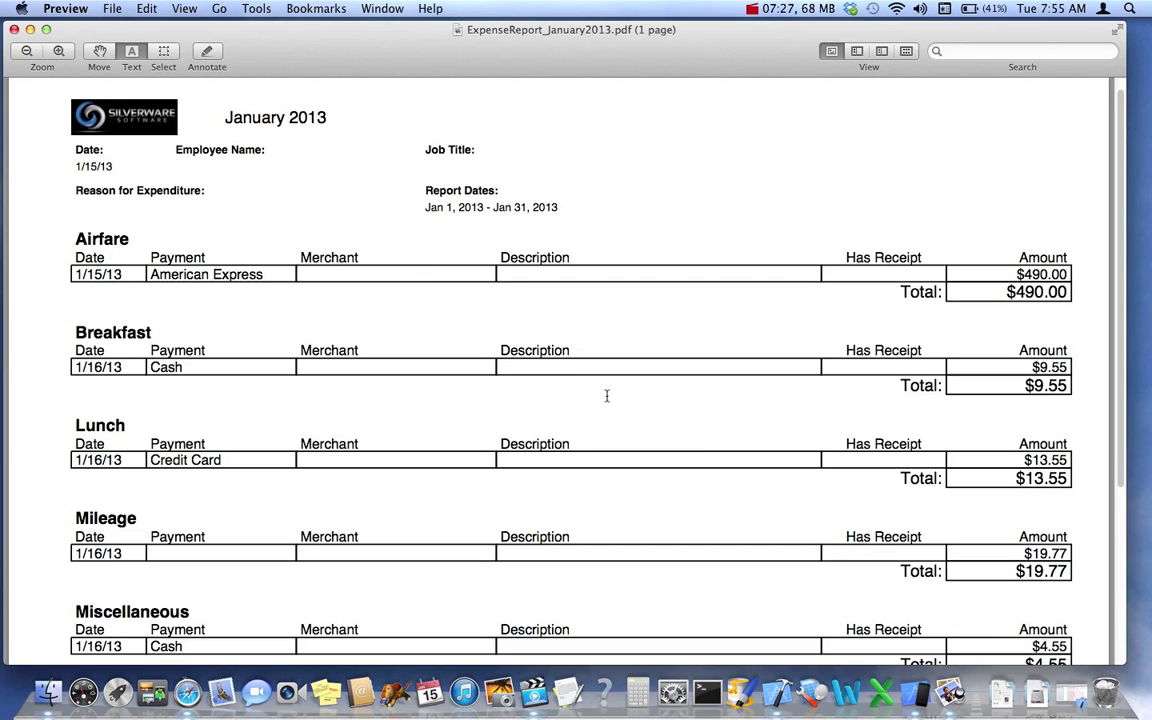
scroll(607, 396, down, 10)
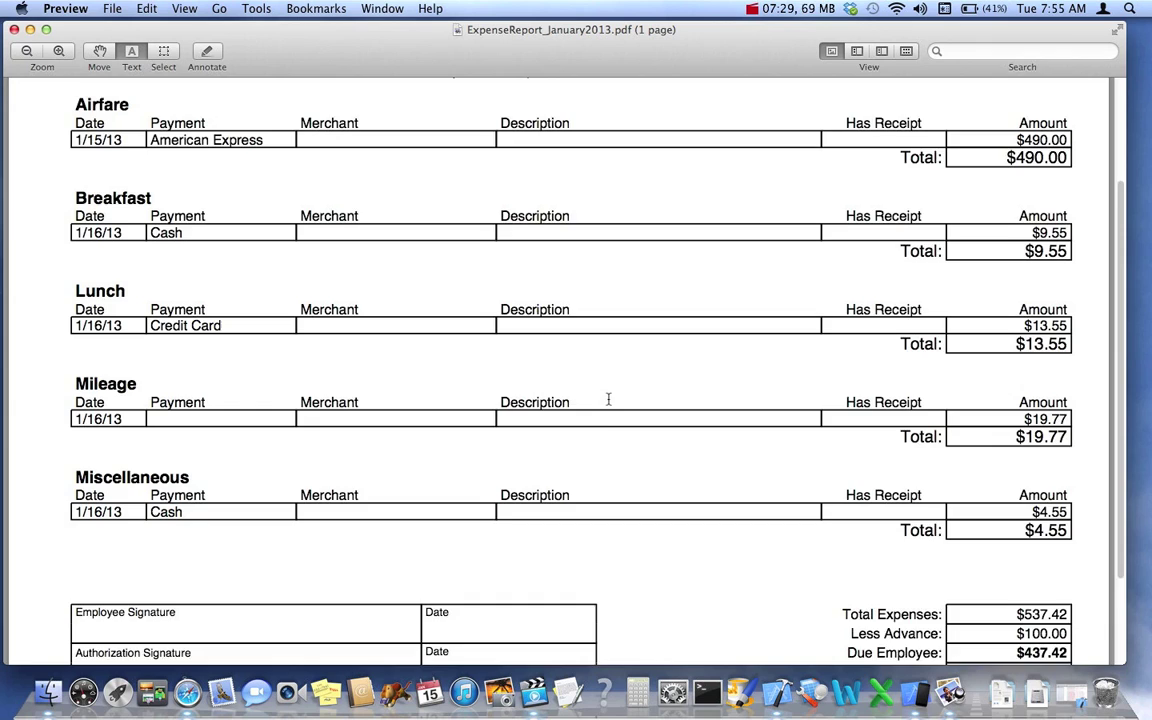
scroll(608, 398, down, 3)
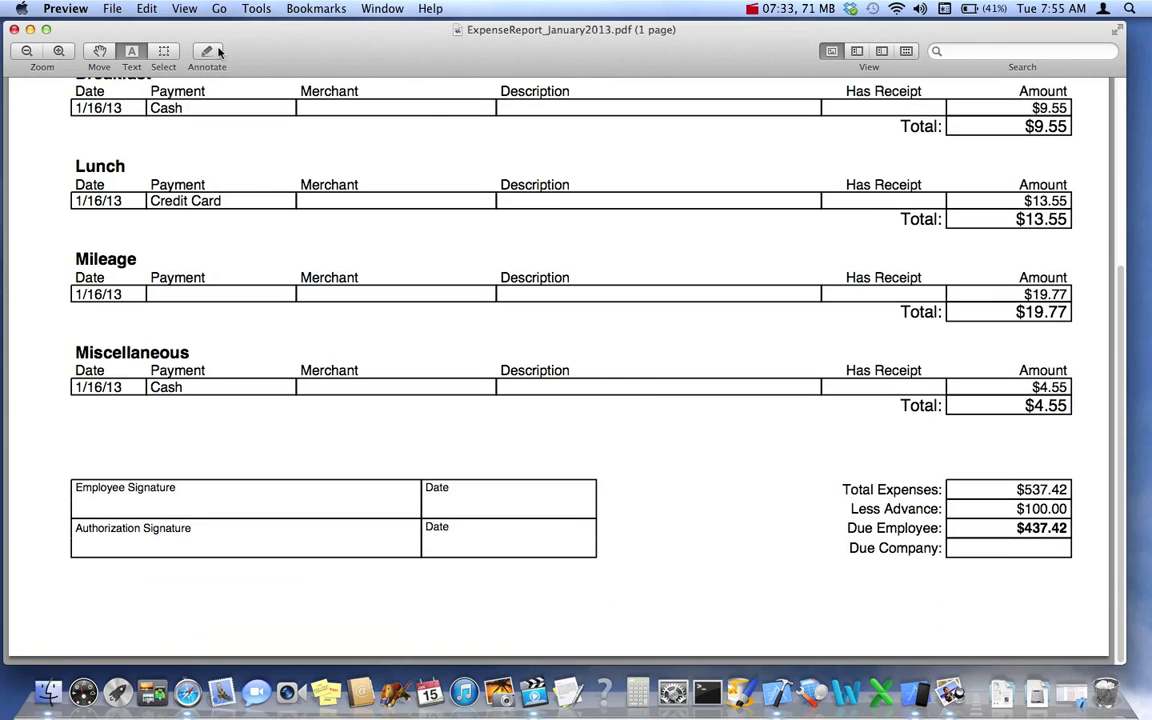
click(13, 29)
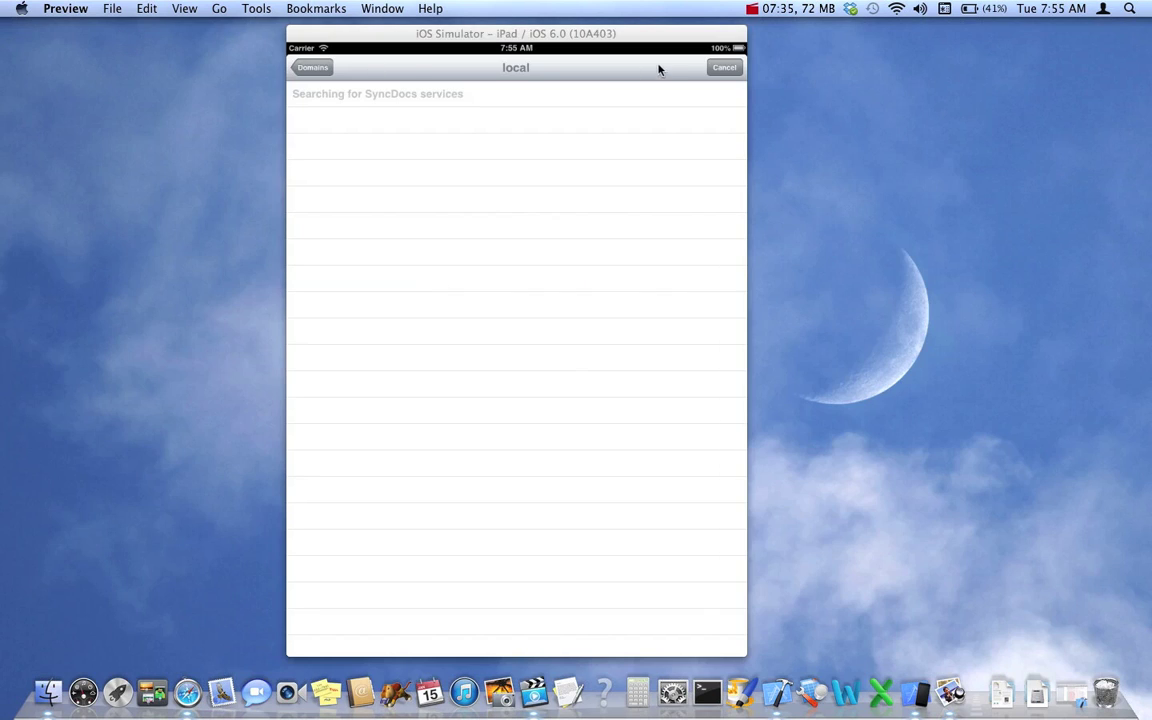
click(718, 69)
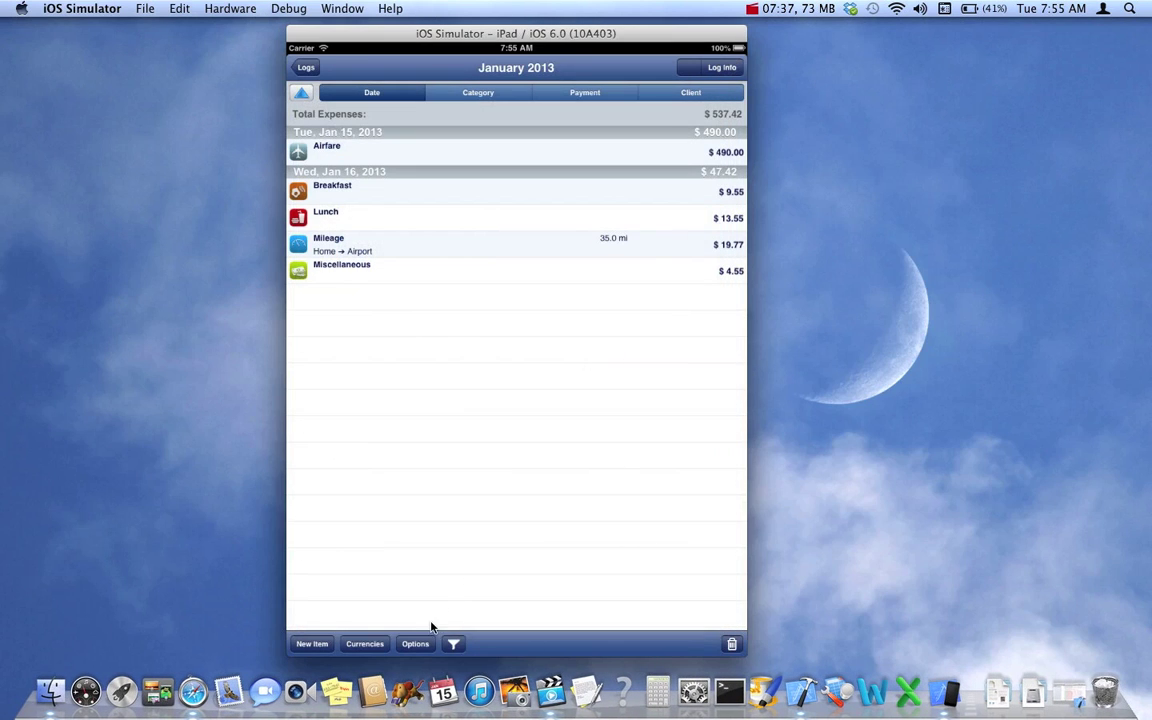
Open the January 2013 log's export settings and choose the "Expenses - grouped by Client" template
click(415, 643)
click(430, 516)
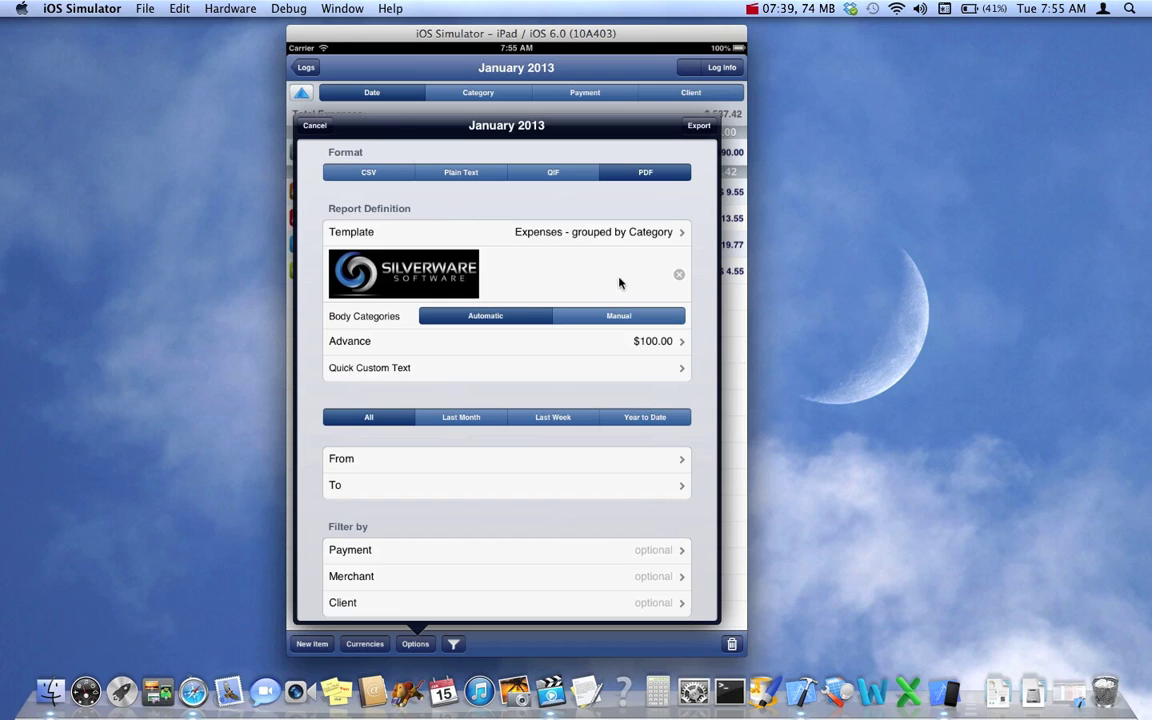
click(613, 240)
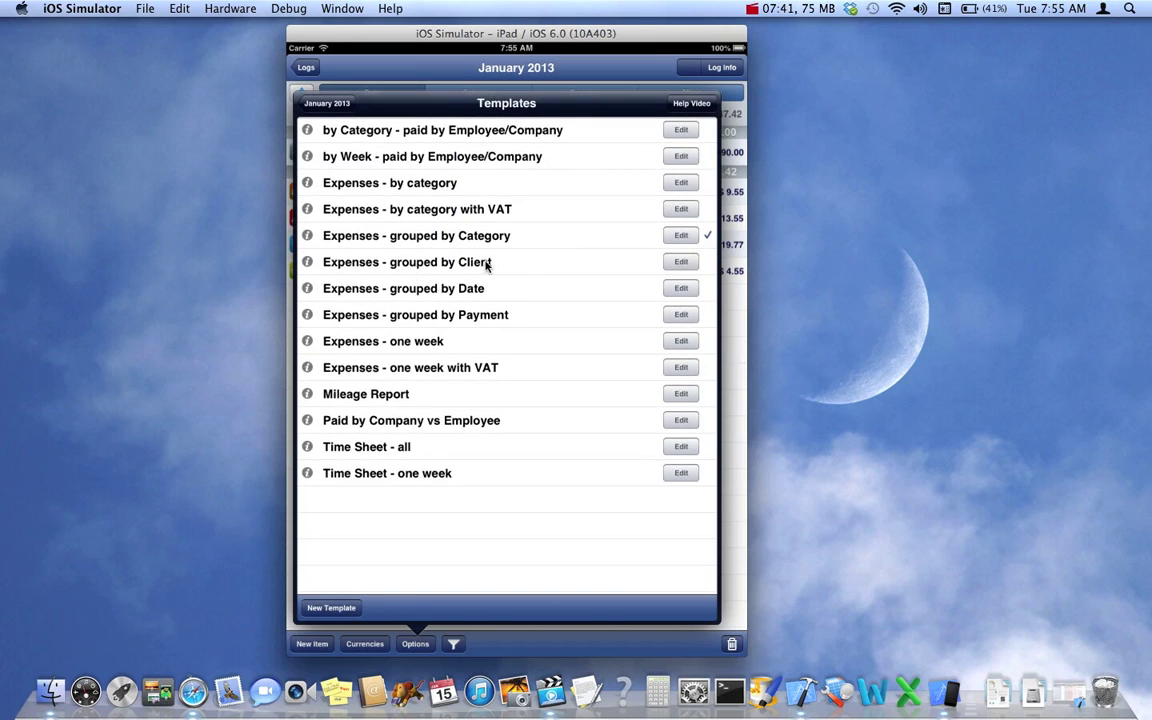
click(477, 262)
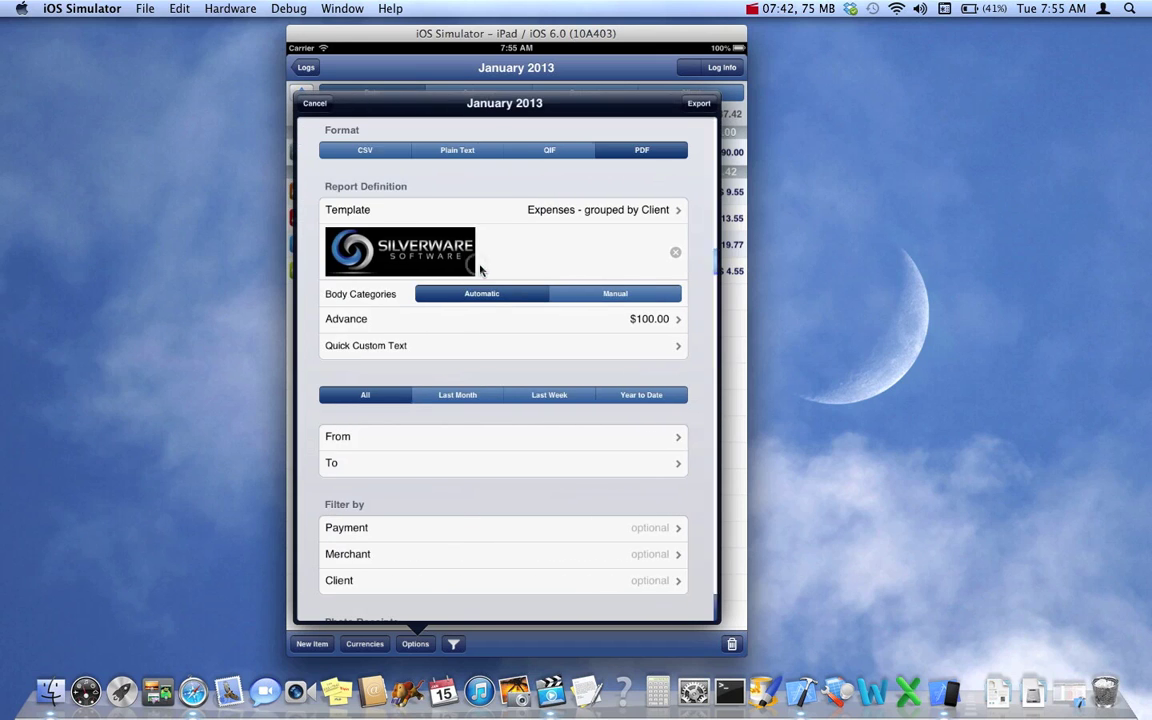
Clear the report's advance amount and export the grouped-by-client report as a PDF
click(534, 318)
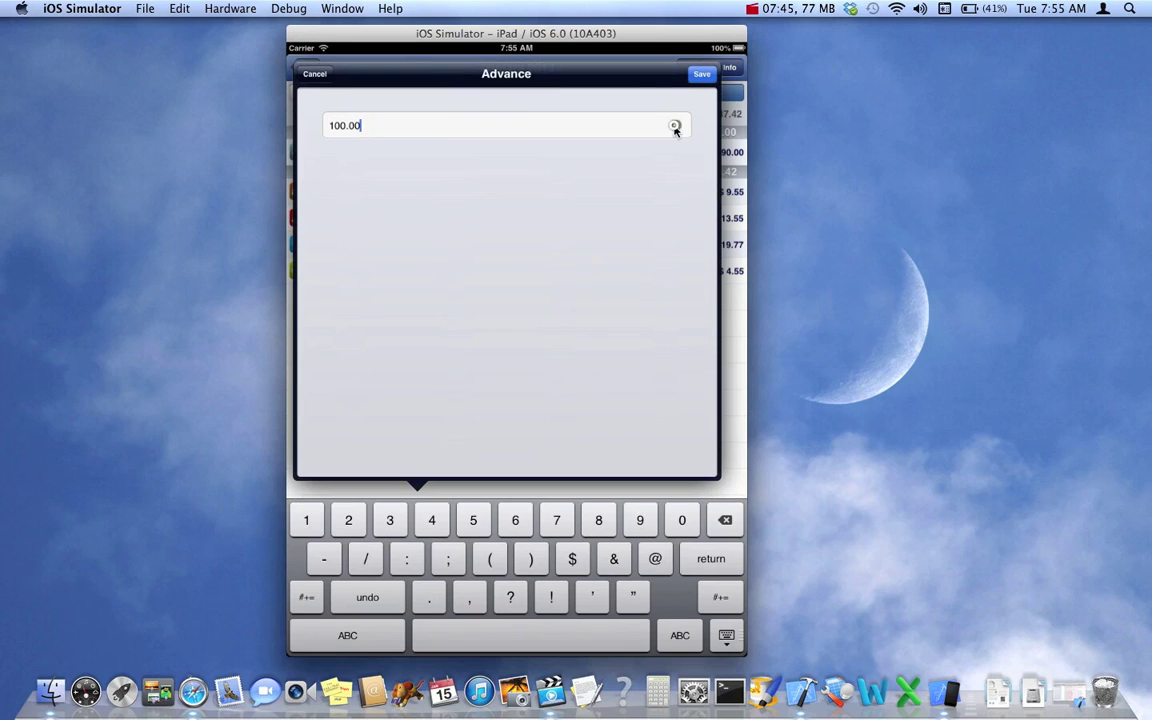
click(676, 125)
click(701, 74)
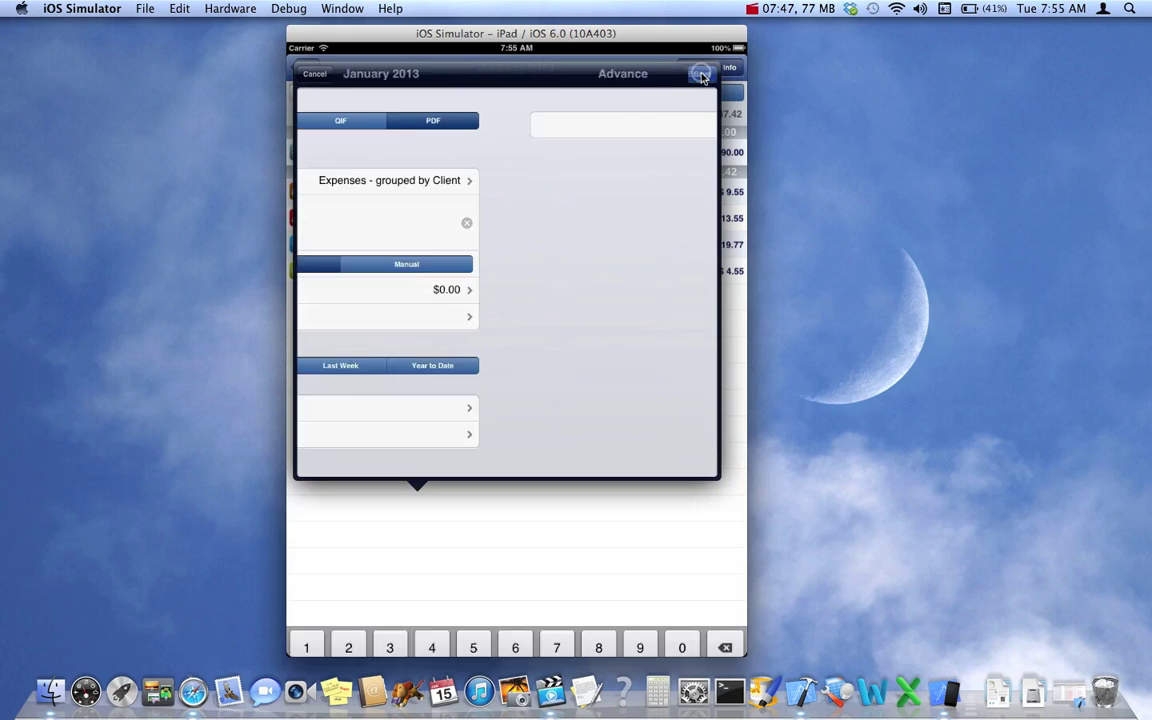
click(700, 104)
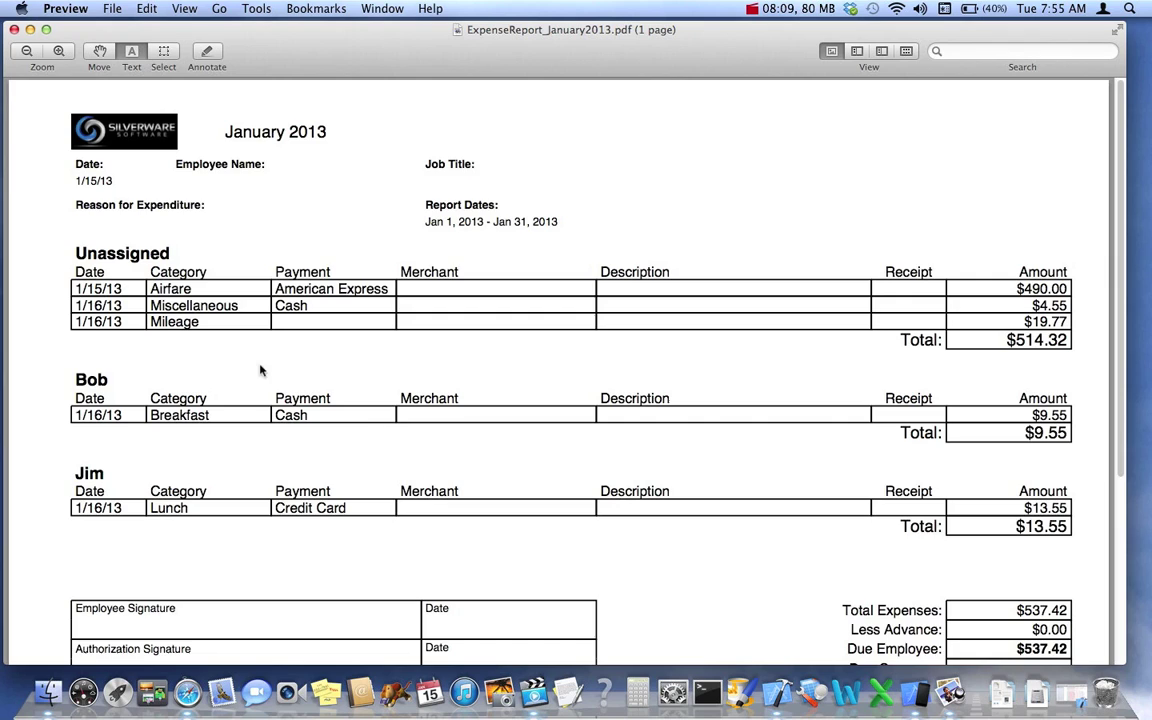
Review the per-client sections and the summary of the grouped-by-client report, close the PDF and return to the log
scroll(193, 367, down, 2)
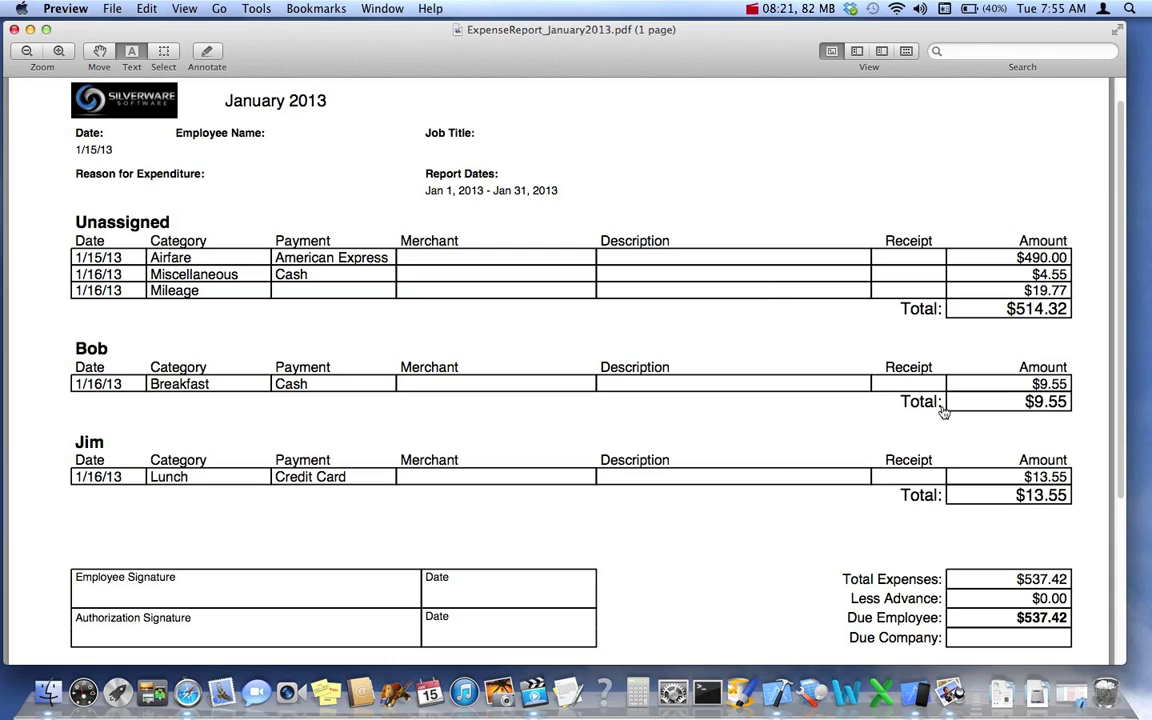
scroll(950, 460, down, 2)
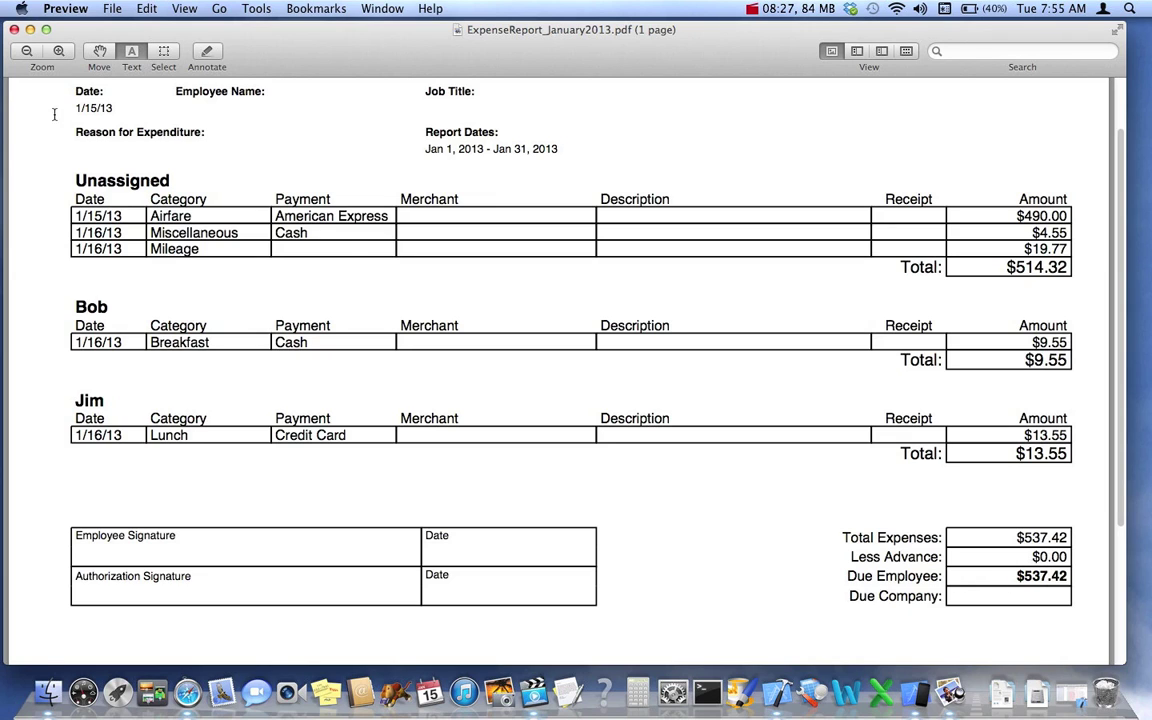
click(14, 29)
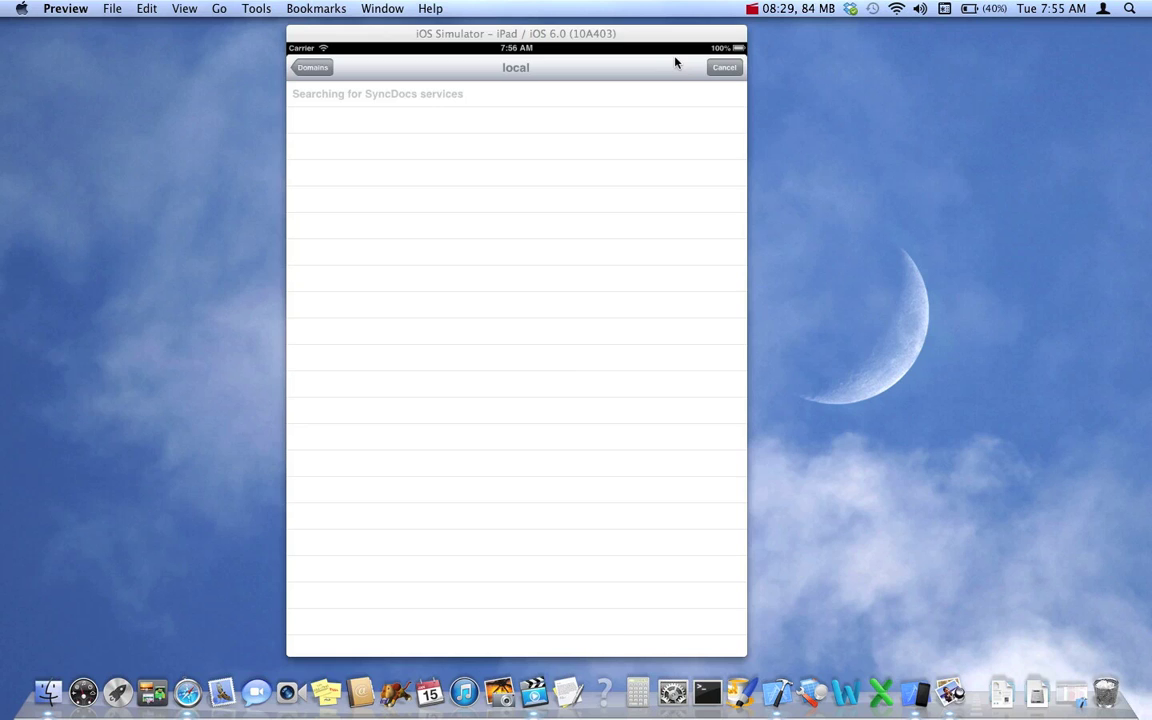
click(724, 67)
Export the January 2013 log as a PDF using the "Expenses - grouped by Date" template, and close the report after viewing it
click(420, 640)
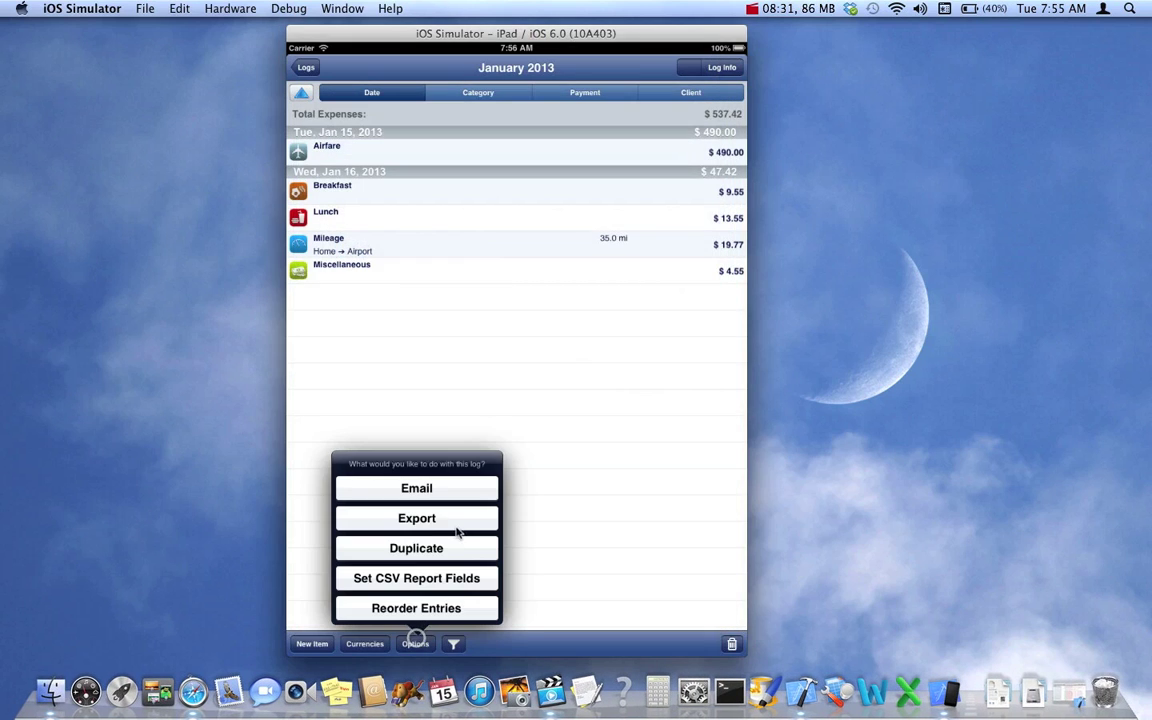
click(452, 524)
click(603, 241)
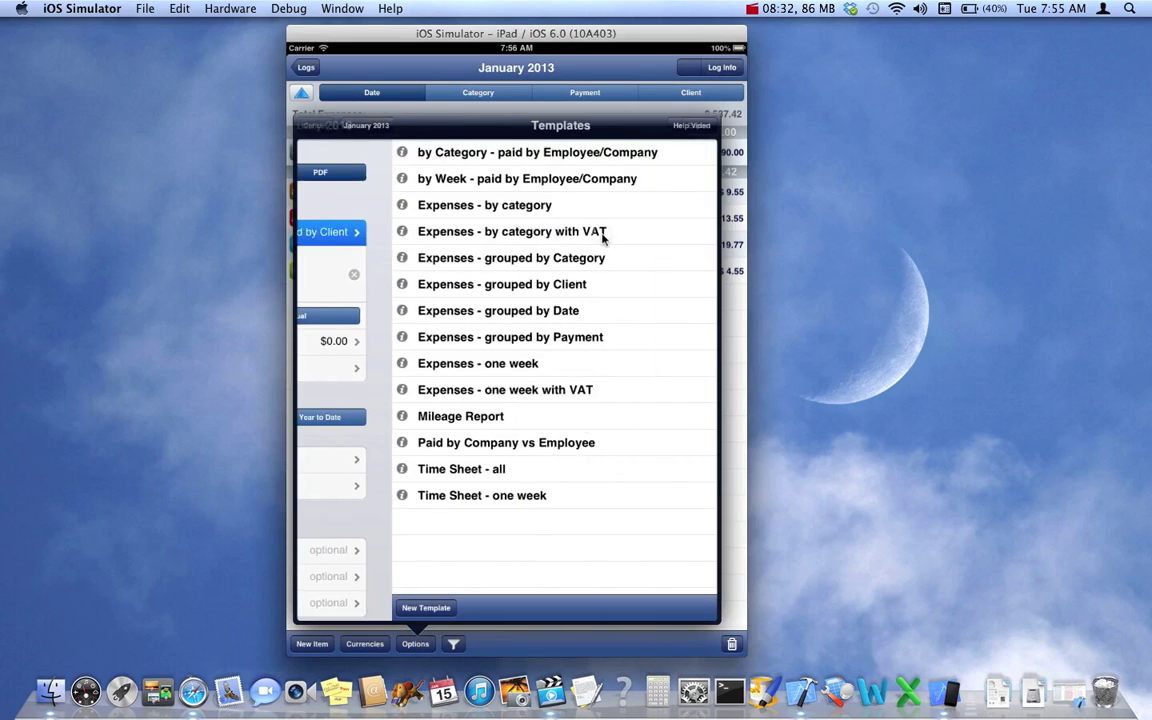
click(509, 290)
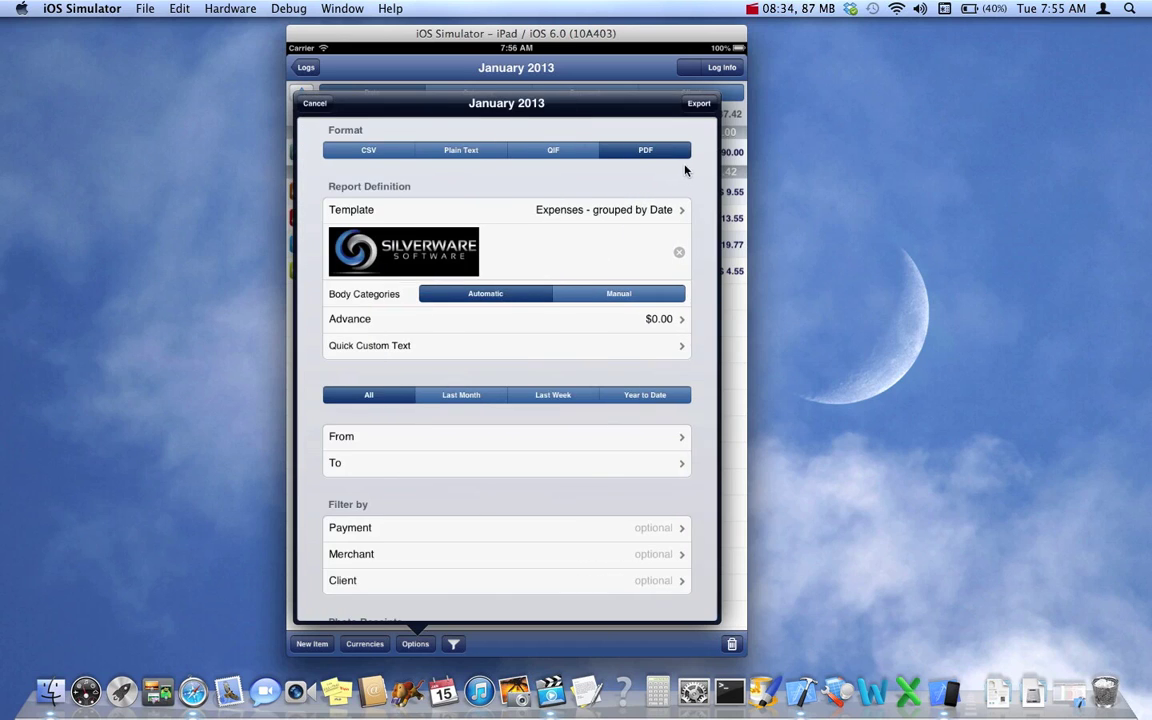
click(699, 104)
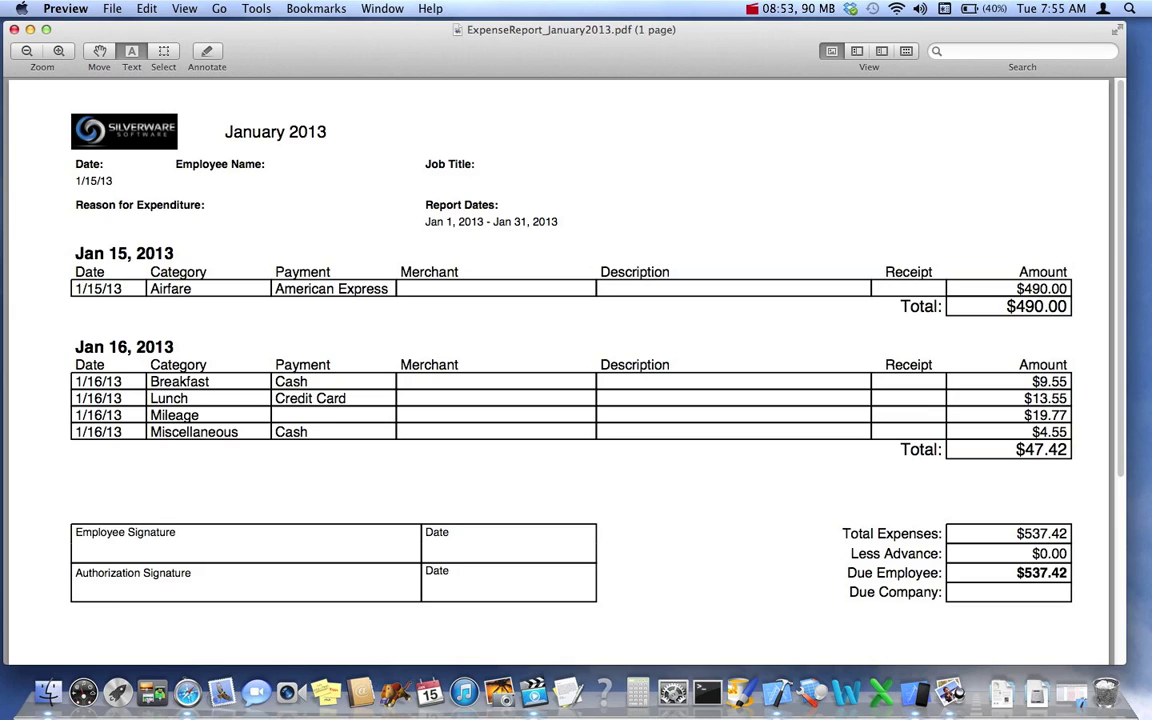
click(14, 29)
click(724, 67)
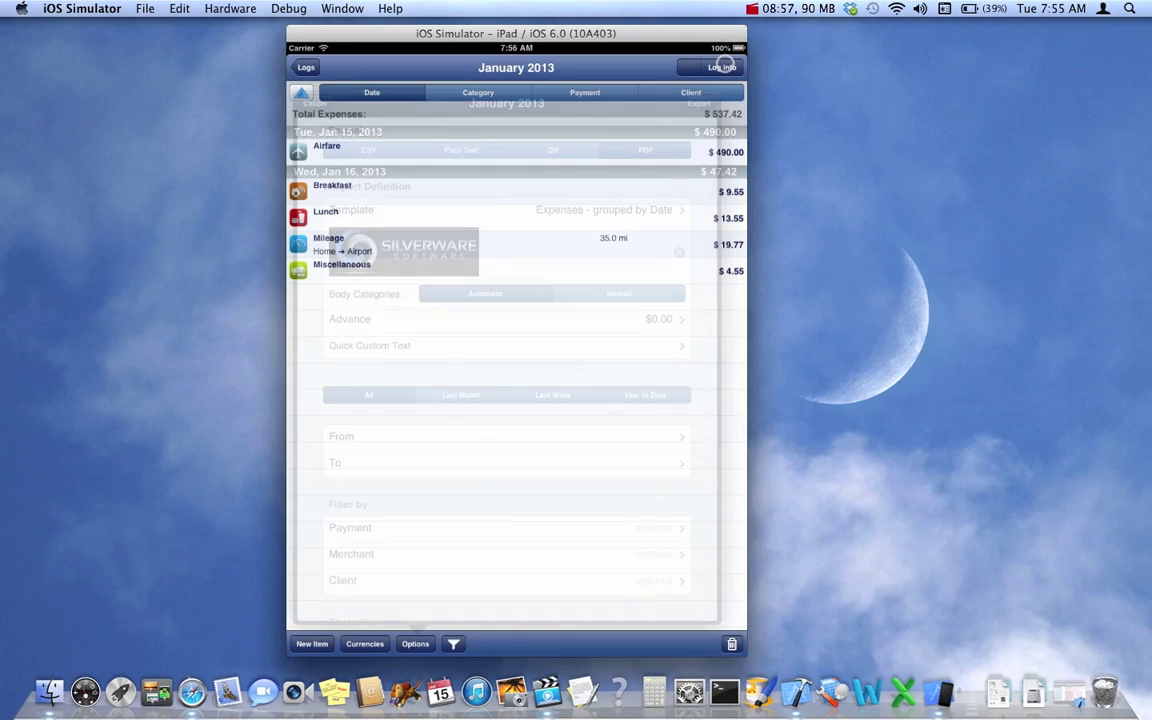
Export the January 2013 log as a PDF using the "Expenses - grouped by Payment" template
click(424, 643)
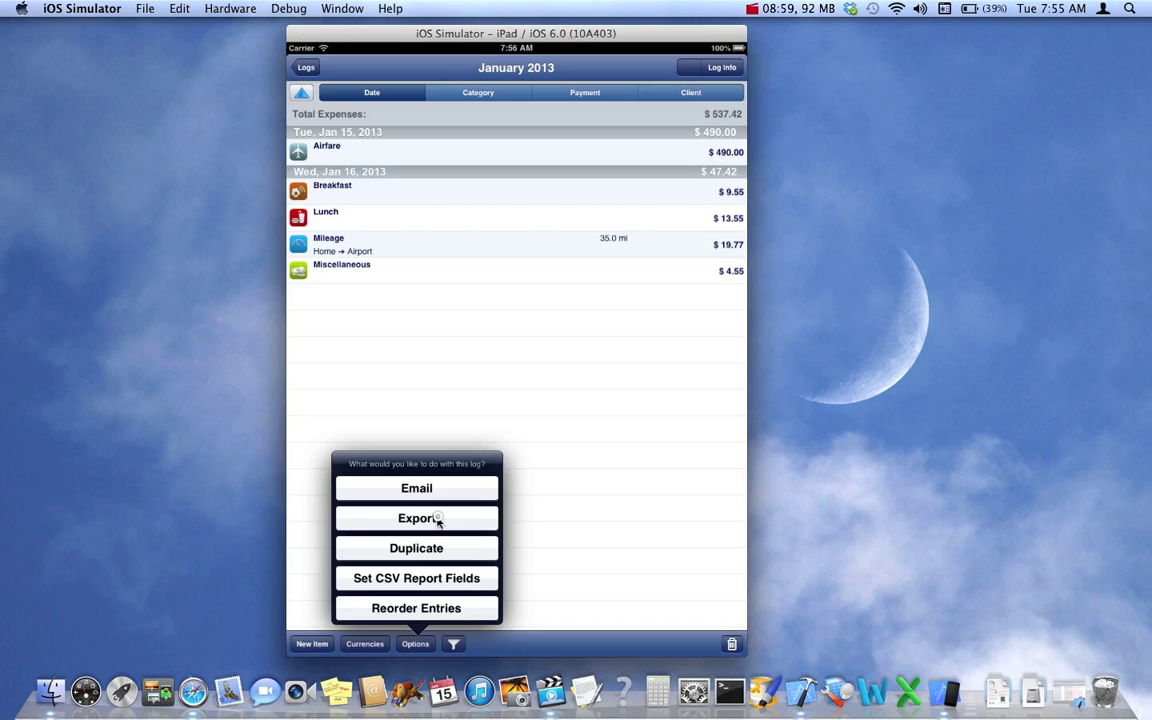
click(438, 519)
click(612, 229)
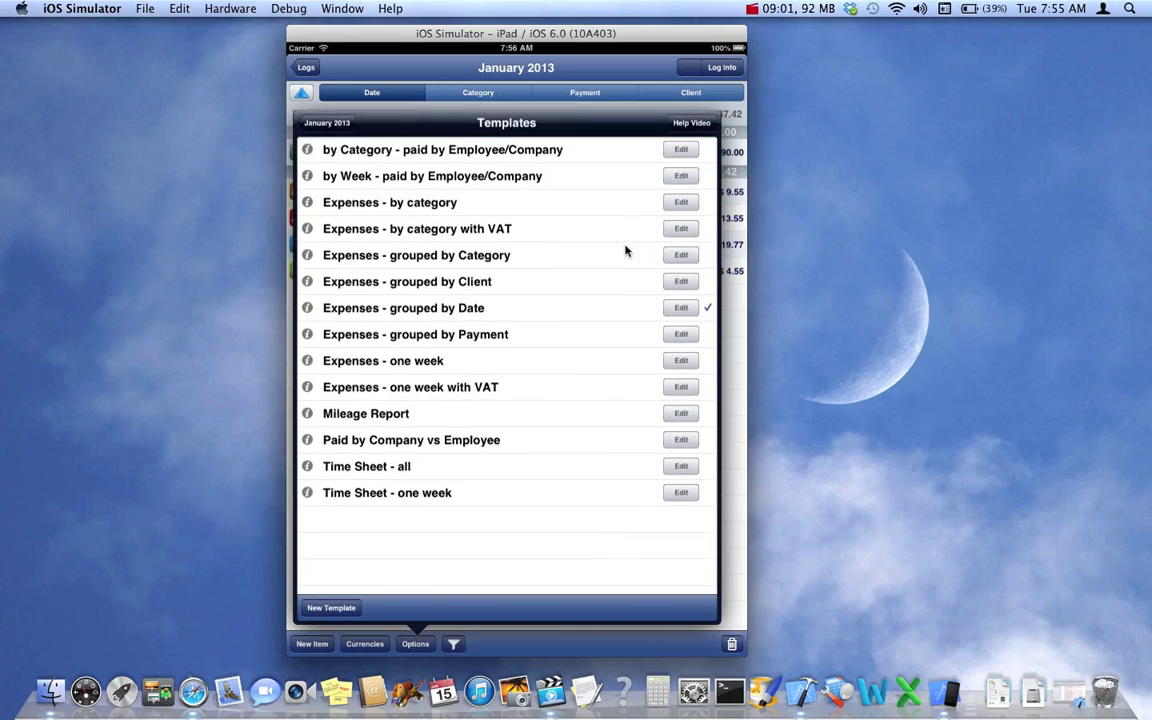
click(499, 318)
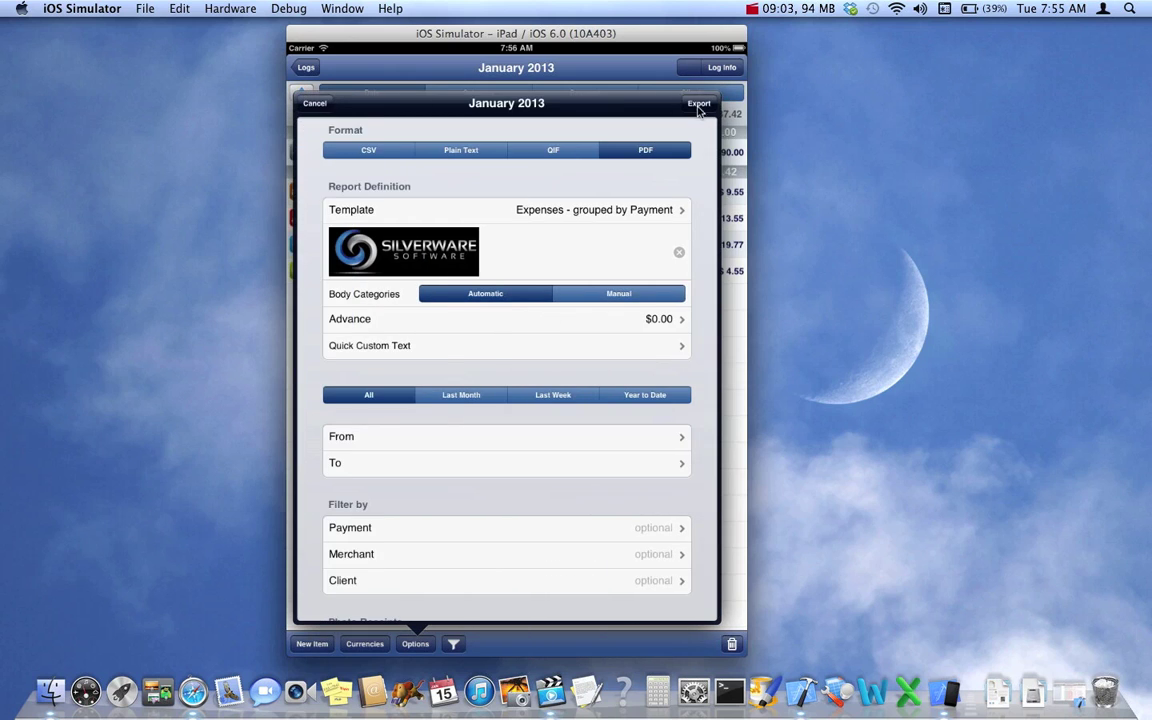
click(698, 103)
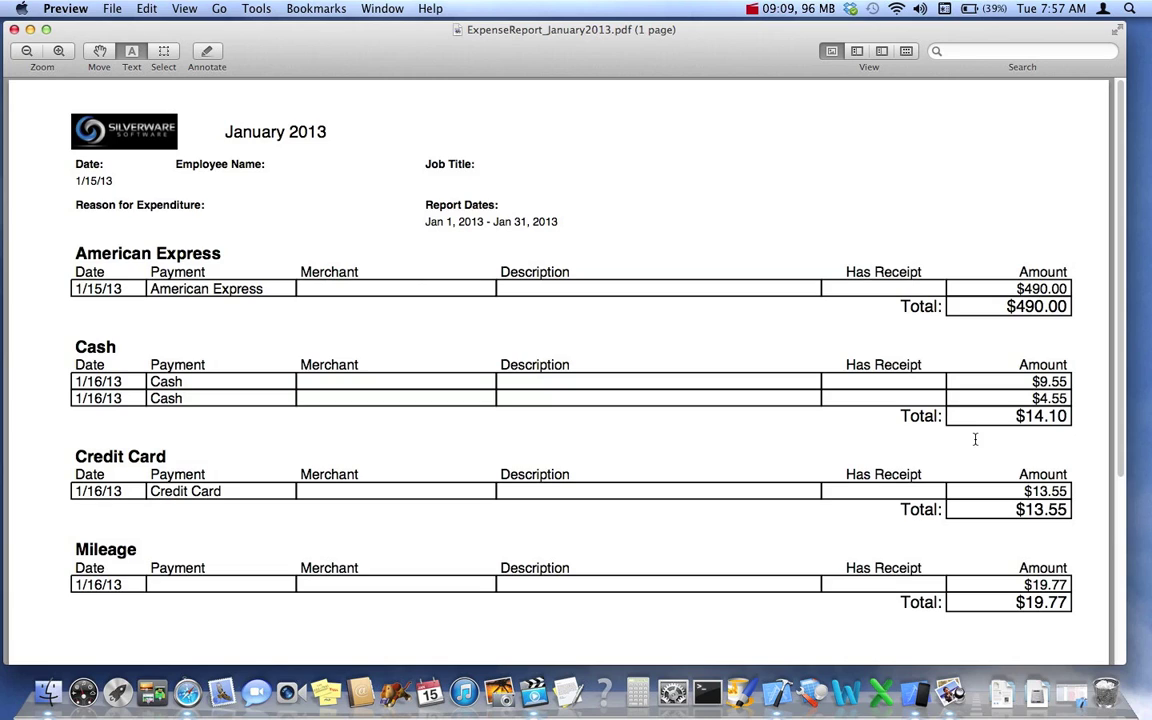
Review the payment sections and the summary of the grouped-by-payment report, close the PDF and return to the log
scroll(851, 442, down, 2)
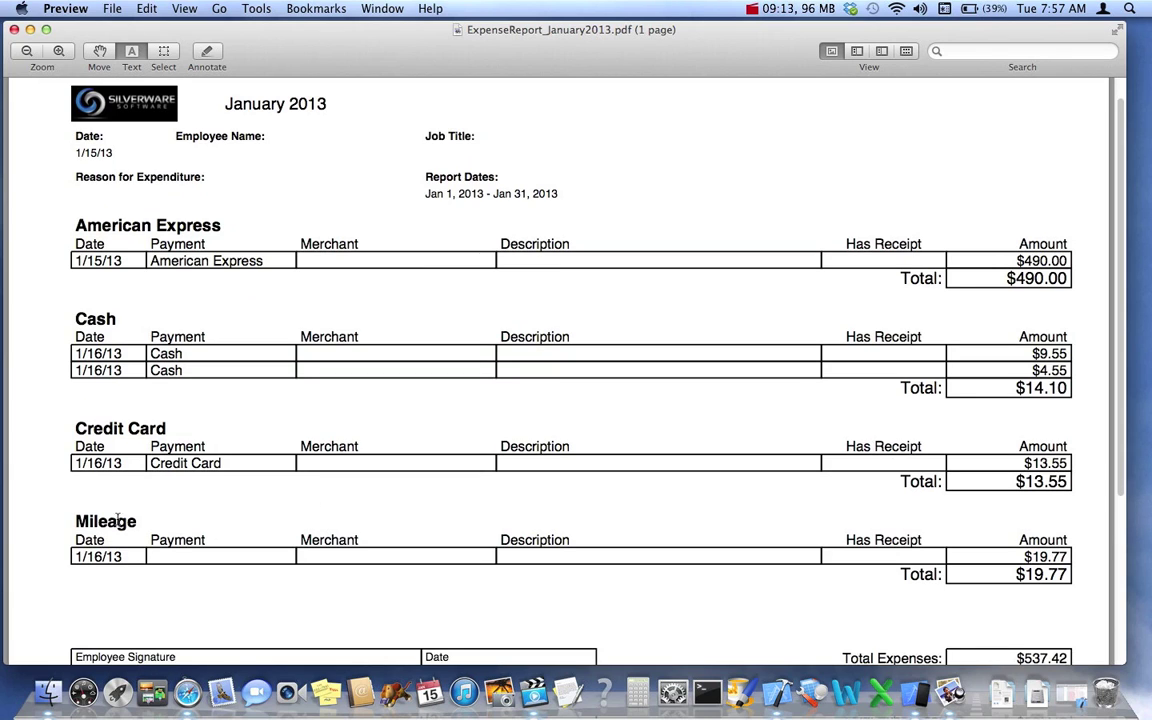
scroll(453, 489, down, 6)
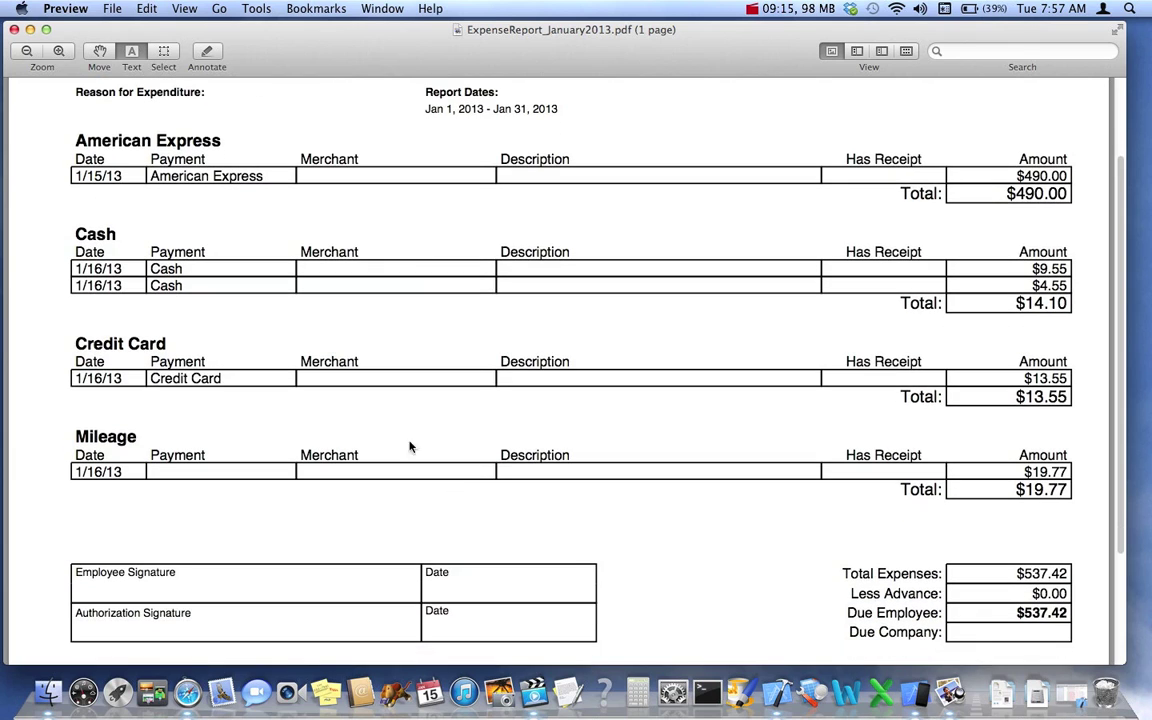
click(14, 29)
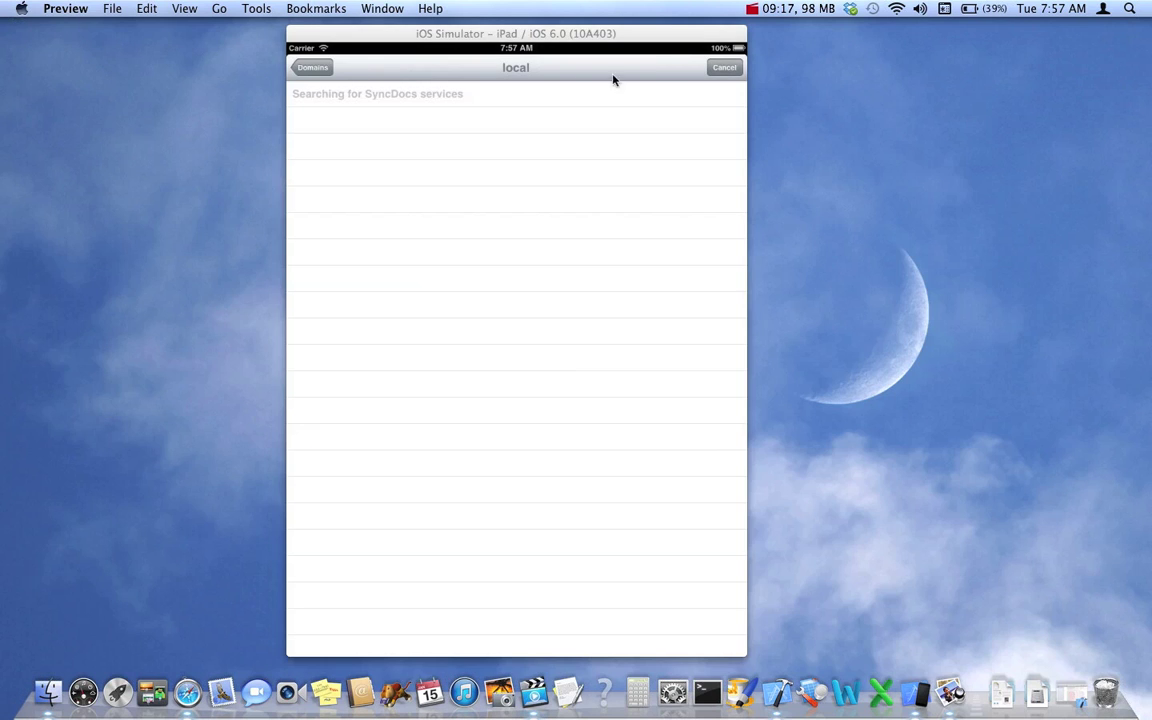
click(709, 69)
Export the January 2013 log as a PDF using the "Expenses - one week" template
click(415, 643)
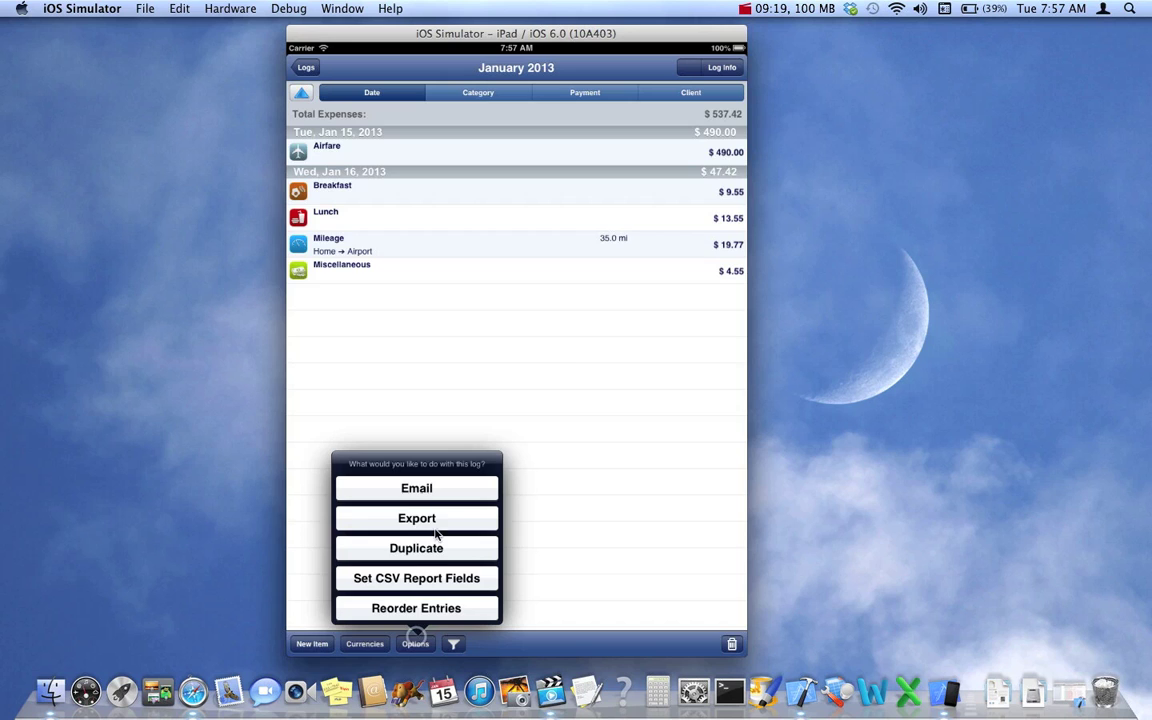
click(436, 518)
click(571, 234)
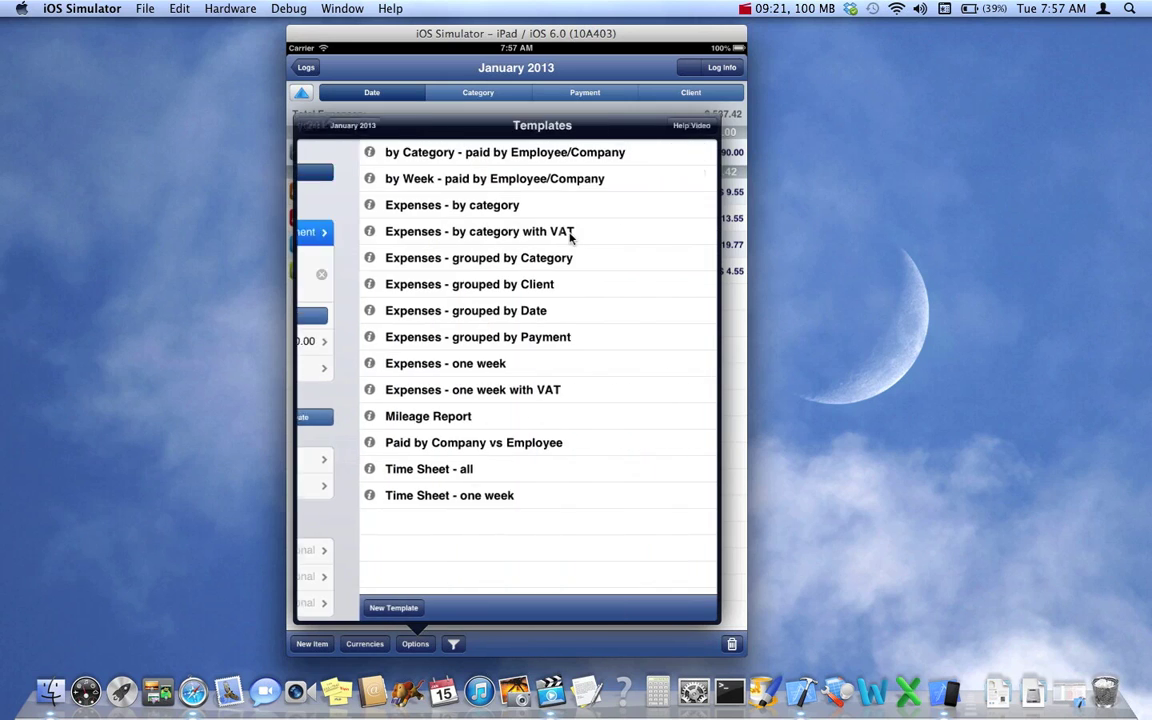
click(455, 342)
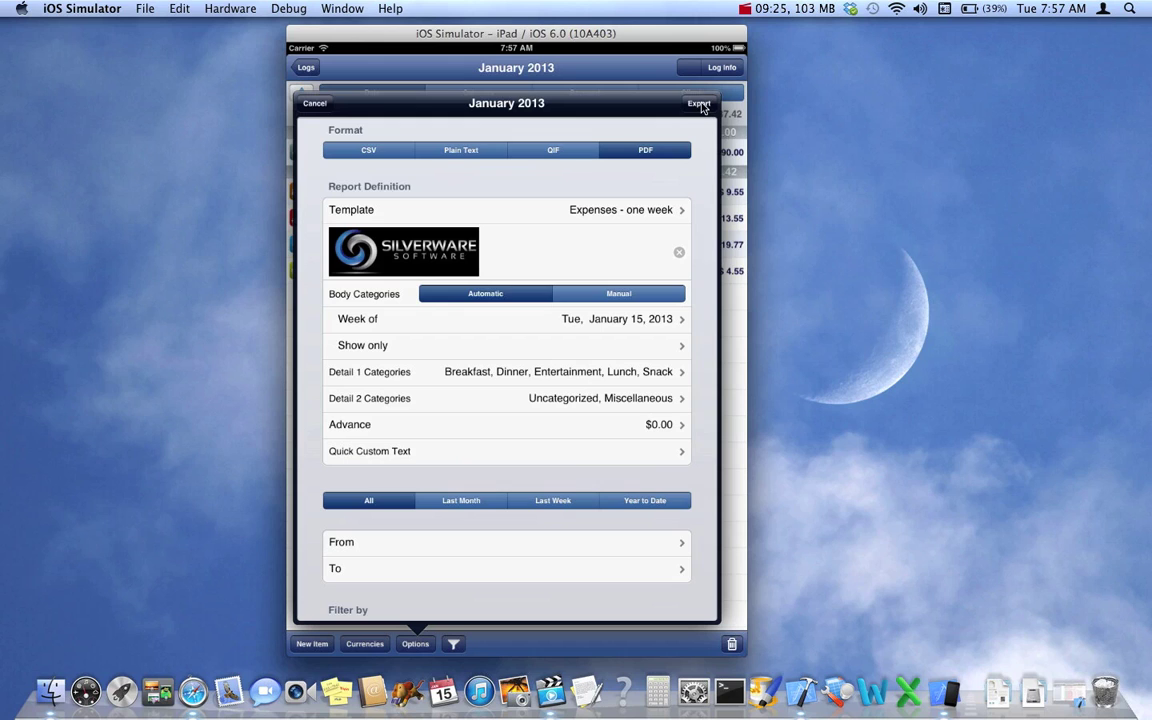
click(699, 104)
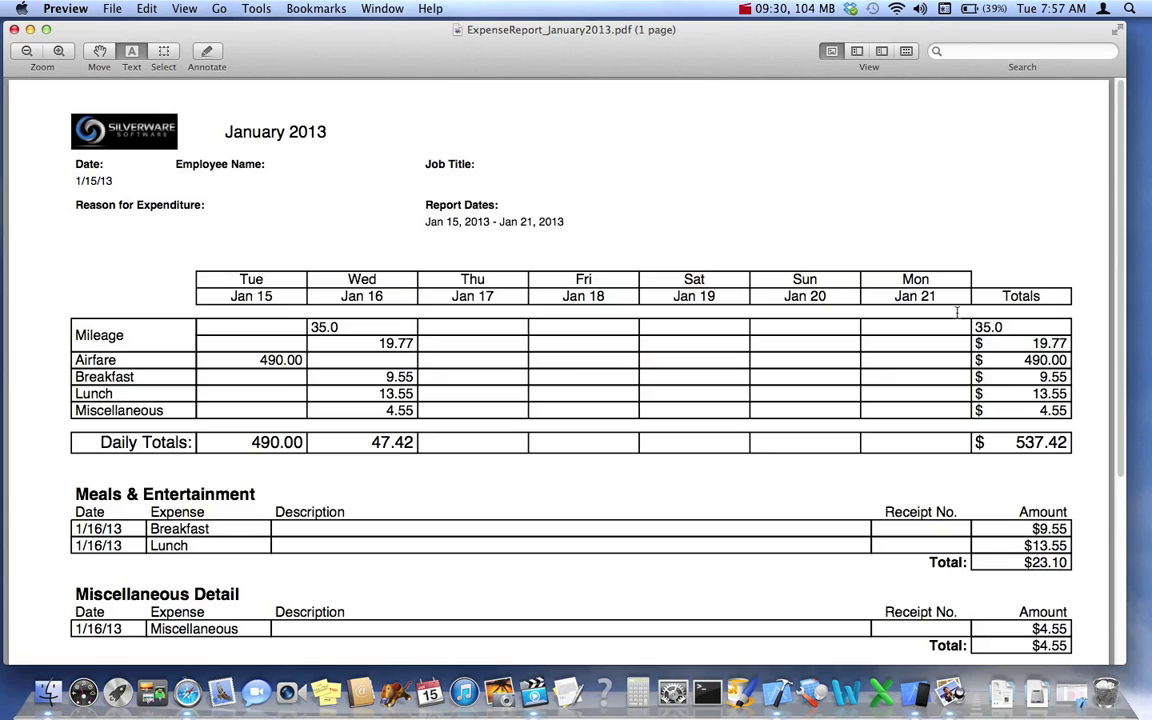
Review the one-week report down to its detail sections and signature area, close the PDF and return to the log
scroll(586, 232, down, 5)
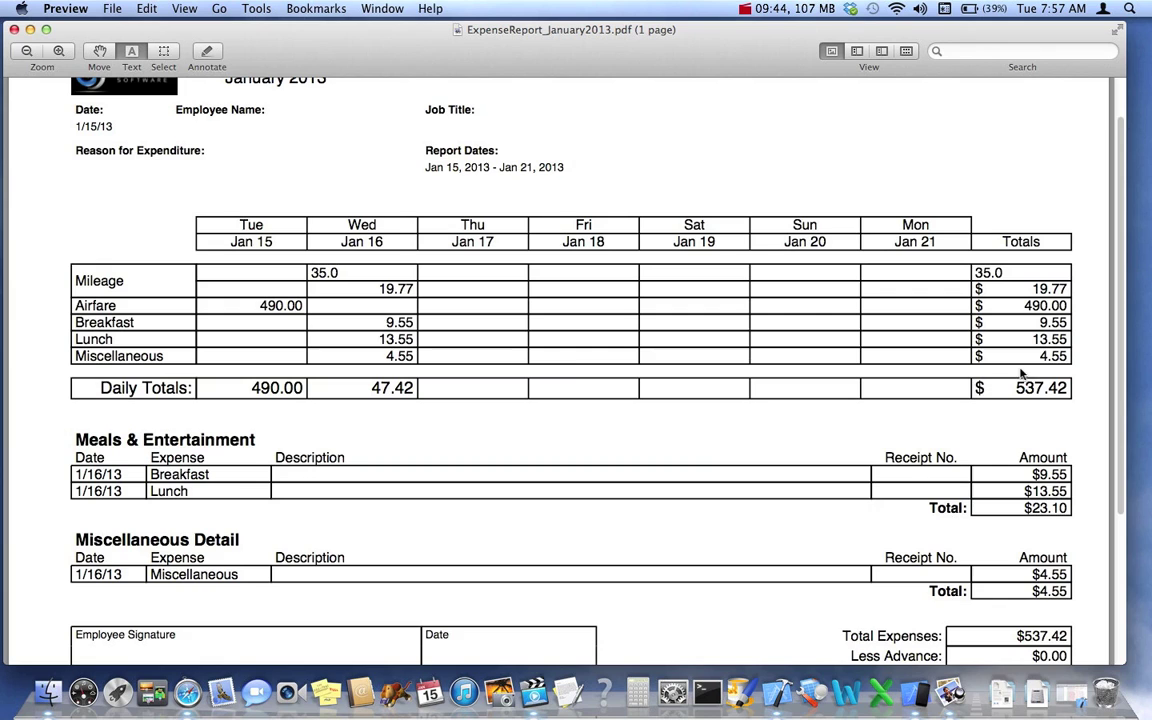
scroll(675, 456, down, 5)
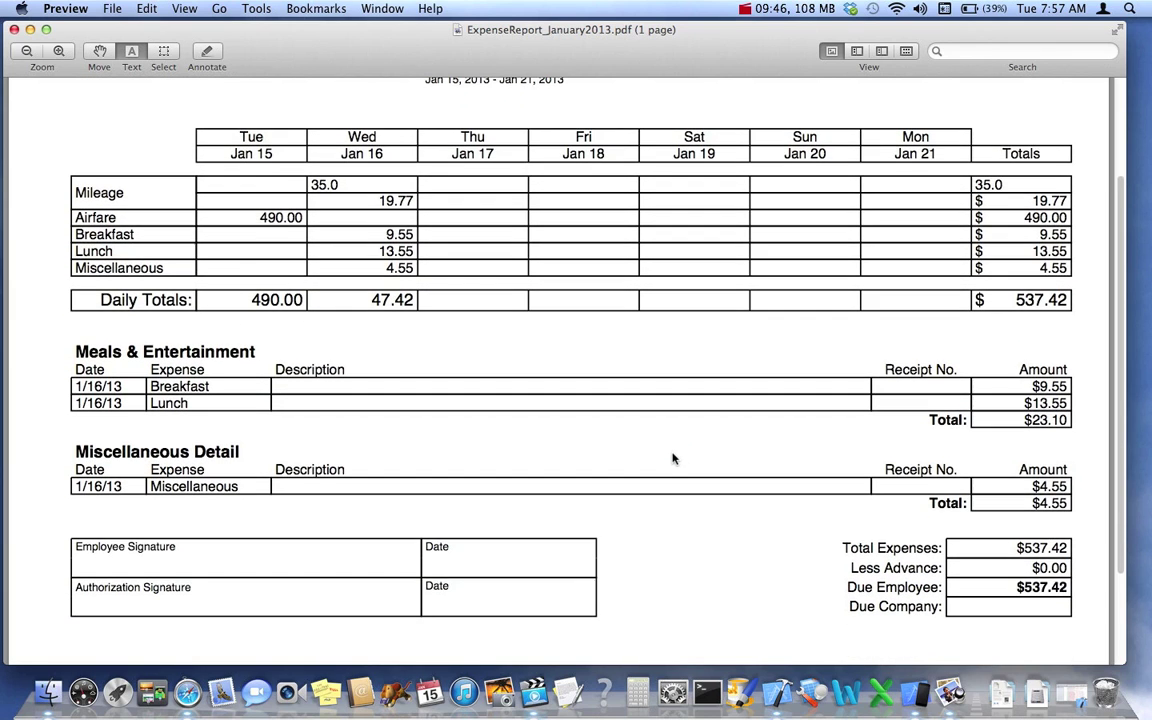
scroll(204, 303, down, 2)
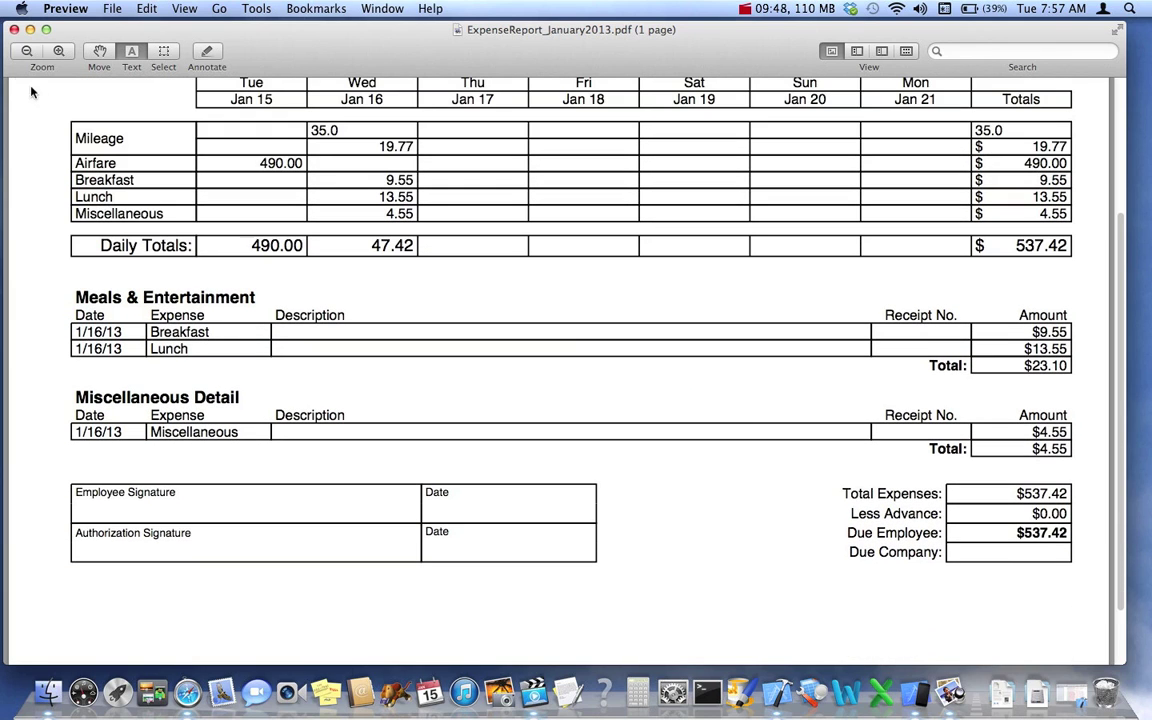
click(14, 30)
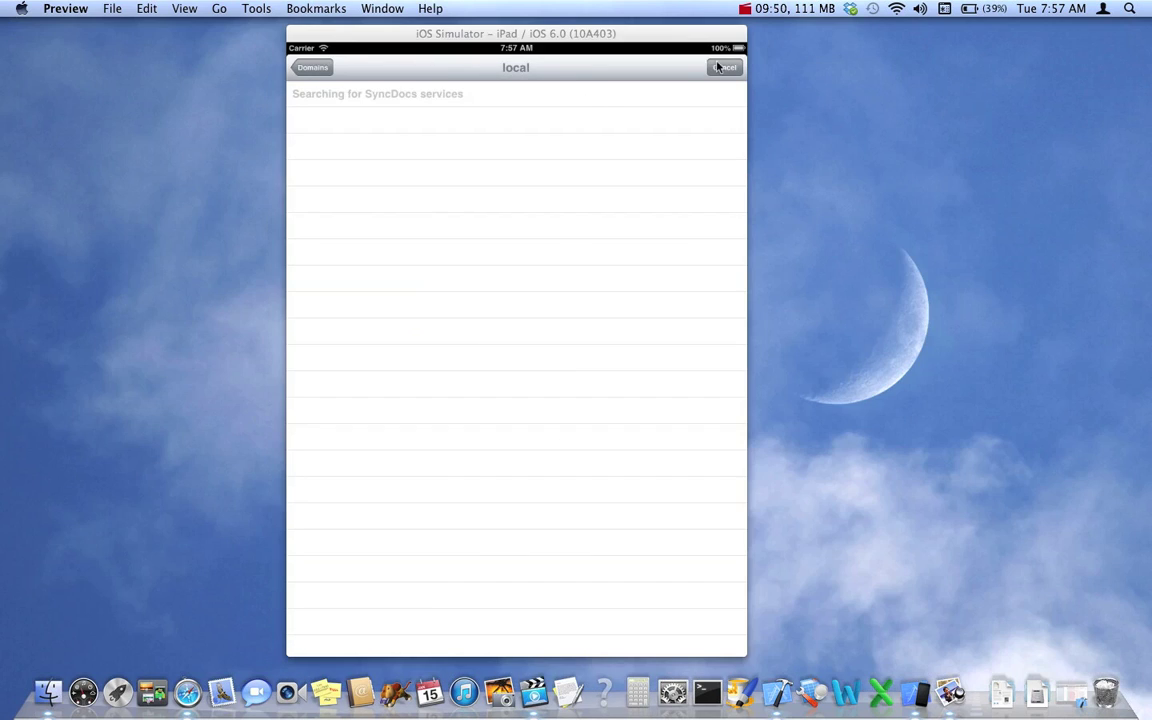
click(560, 472)
Export the January 2013 log as a PDF using the "Expenses - one week with VAT" template
click(415, 644)
click(416, 522)
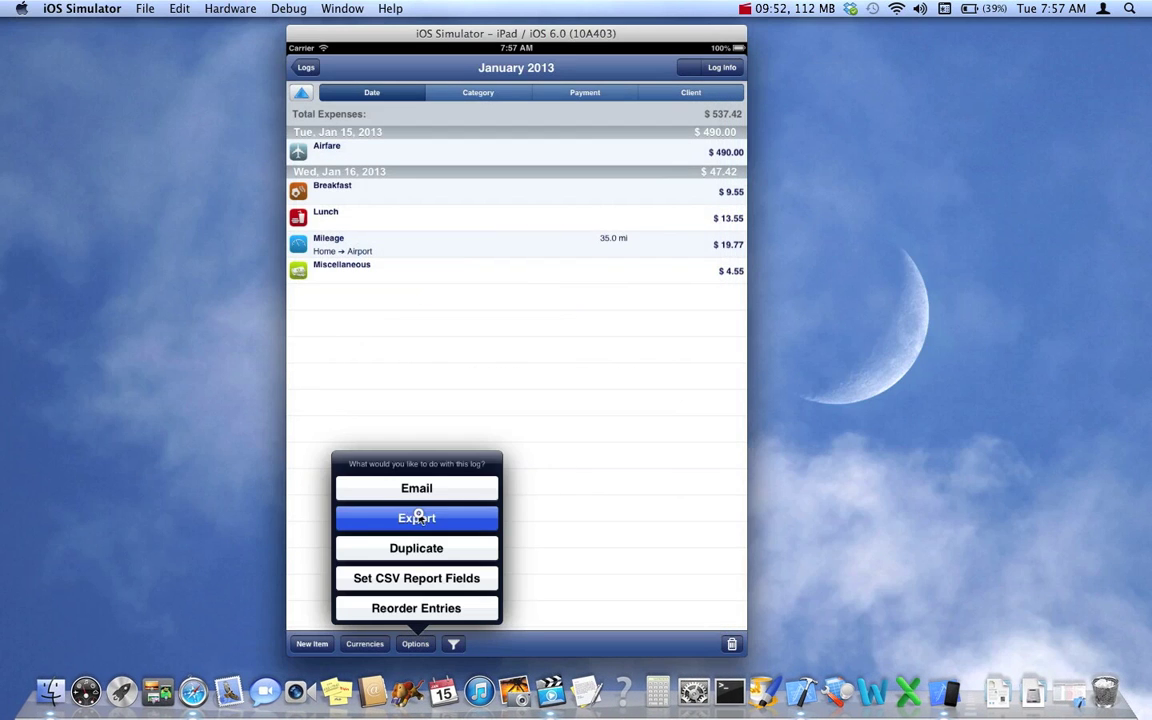
click(620, 233)
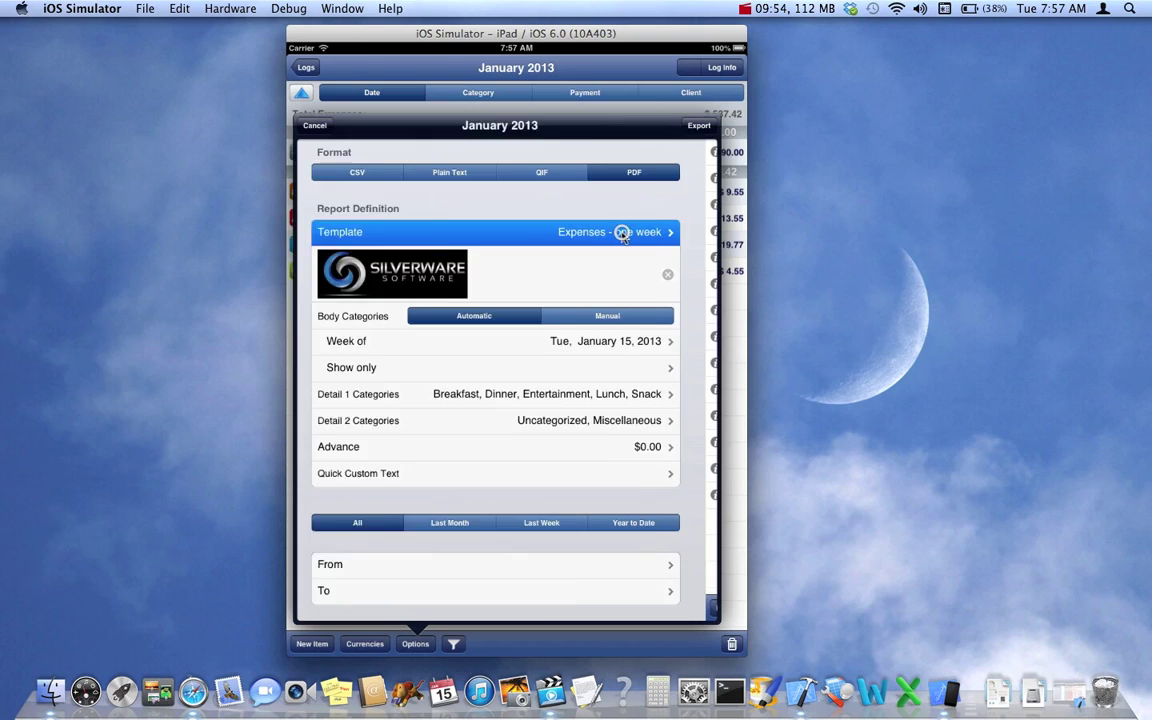
click(465, 384)
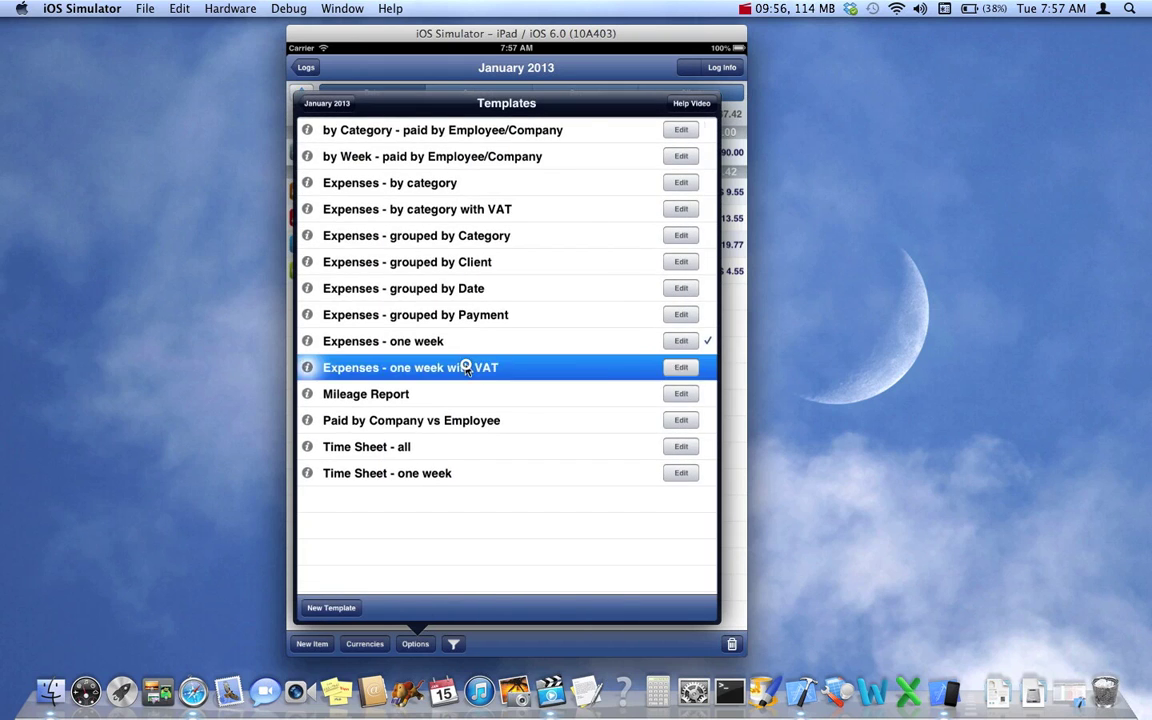
click(697, 103)
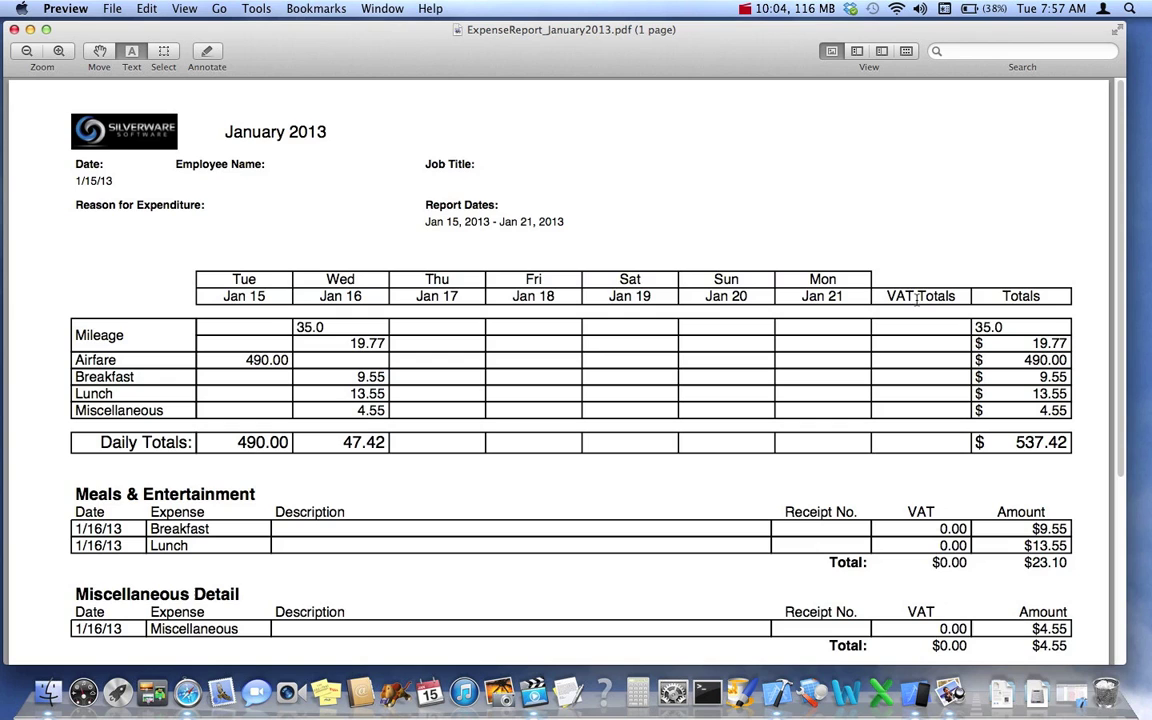
Review the VAT columns in the one-week report, close the PDF and return to the log
scroll(924, 458, down, 5)
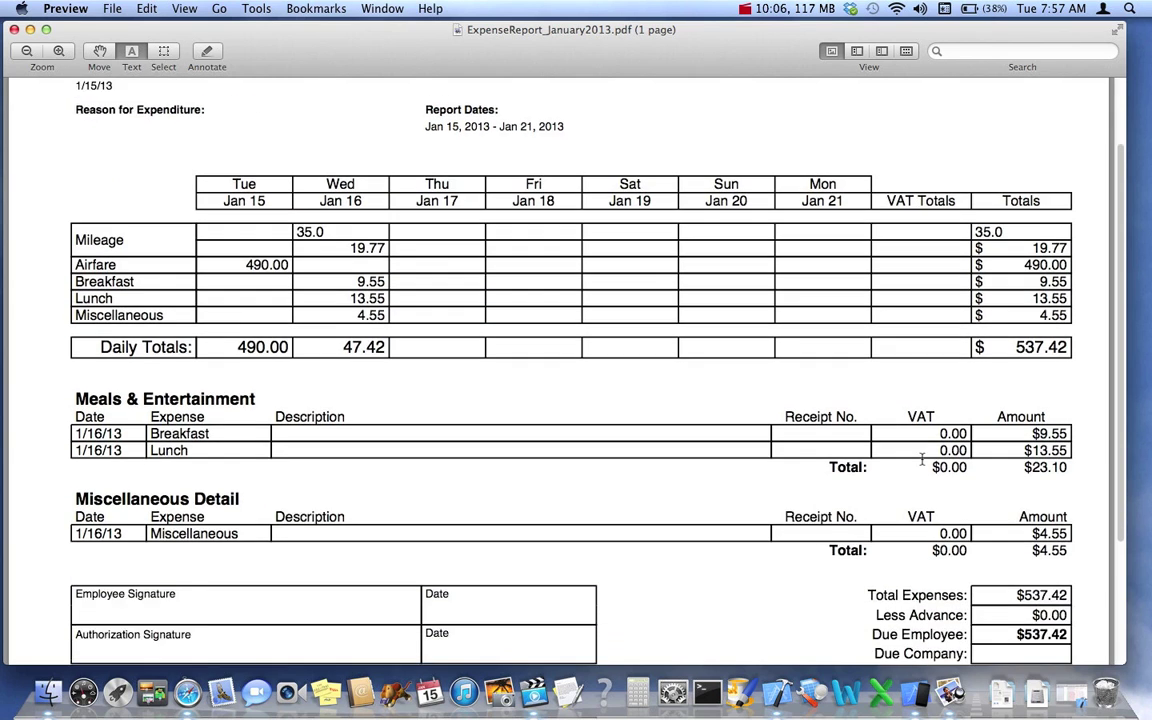
click(14, 30)
click(722, 68)
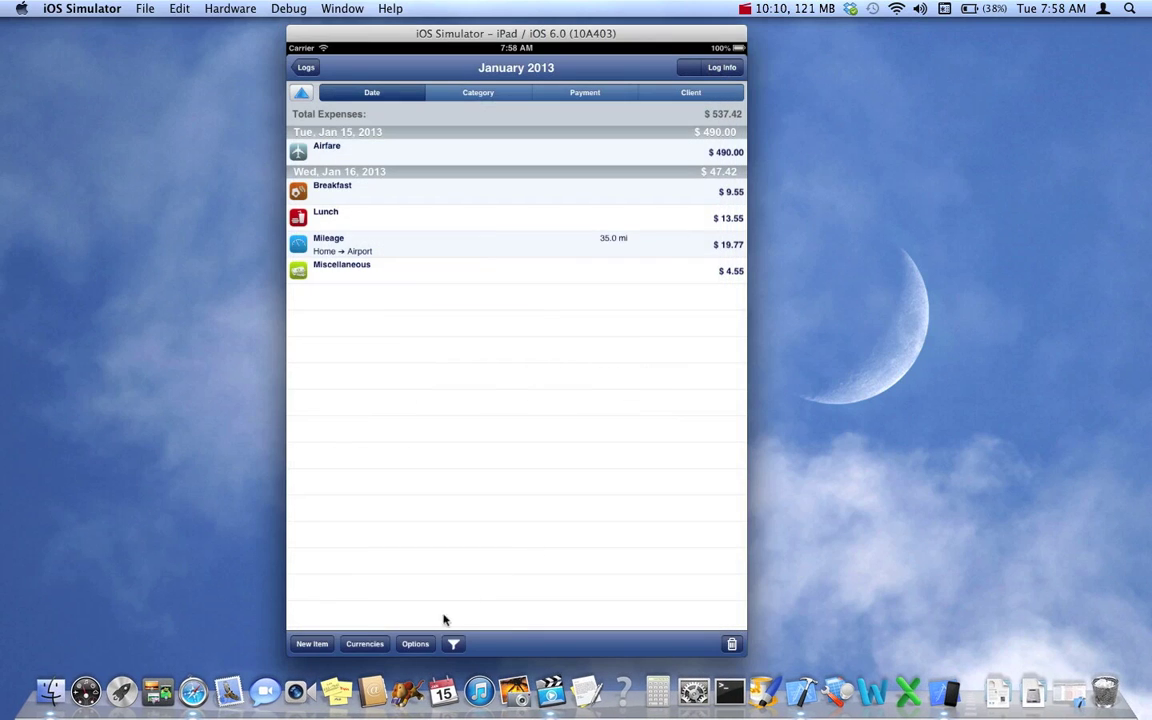
Export the January 2013 log as a PDF using the "Mileage Report" template, and close the report after viewing it
click(420, 641)
click(437, 517)
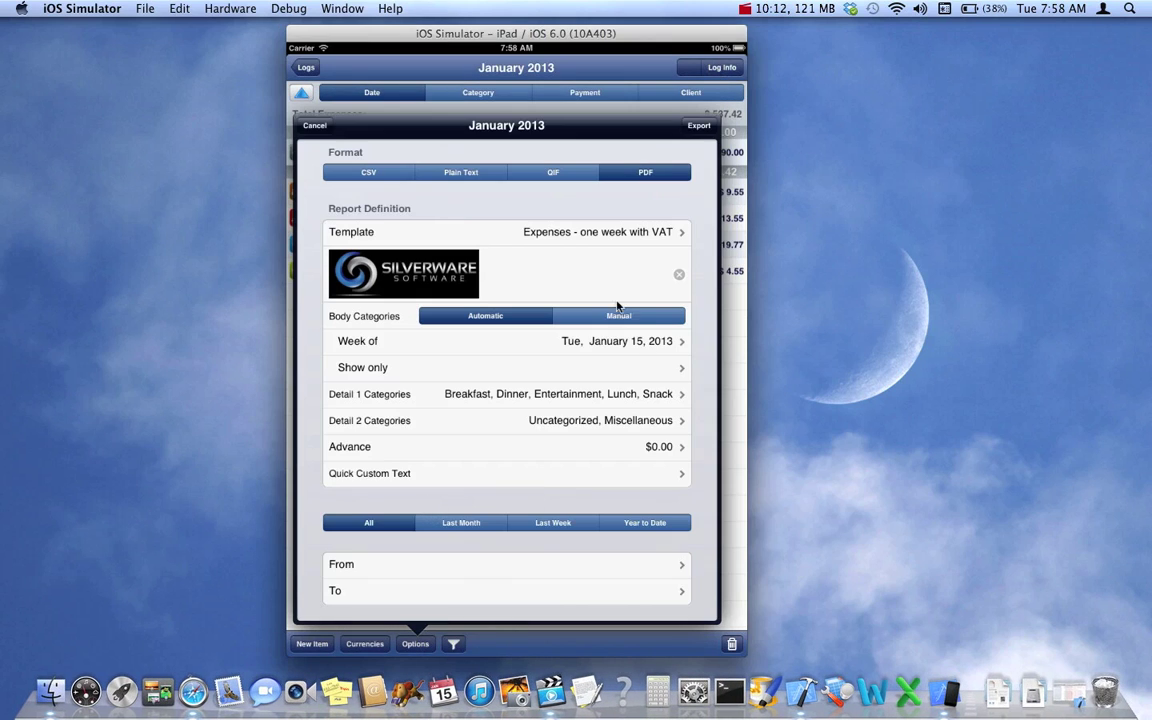
click(592, 236)
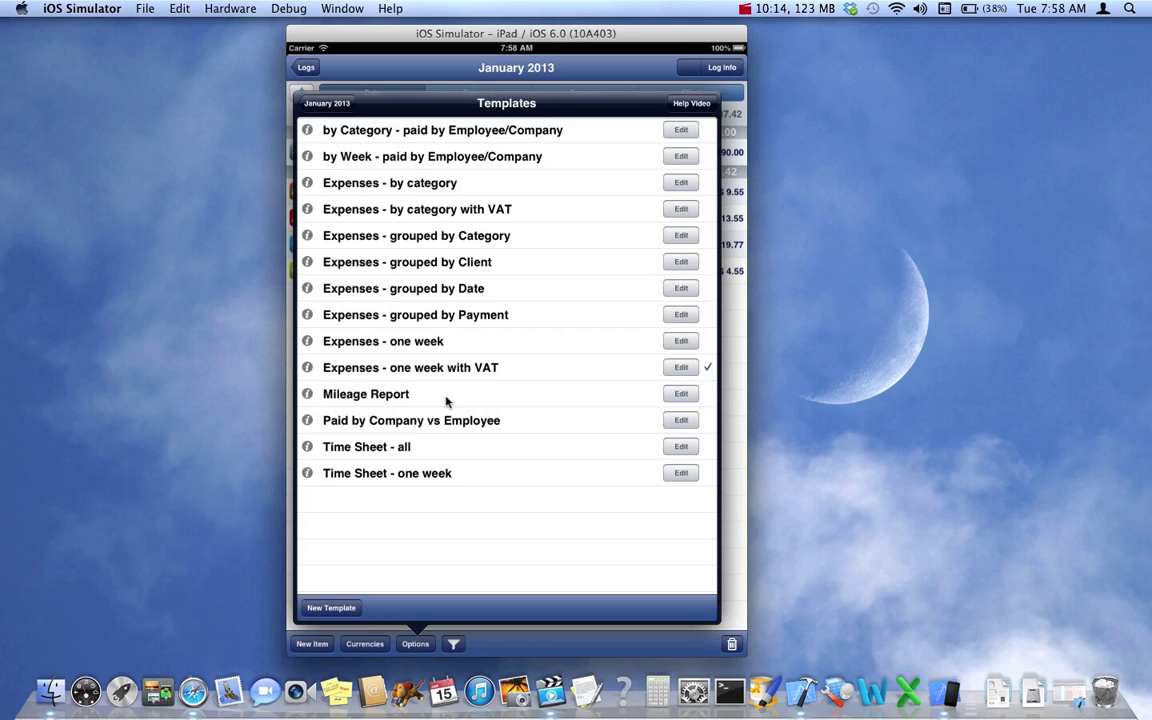
click(447, 396)
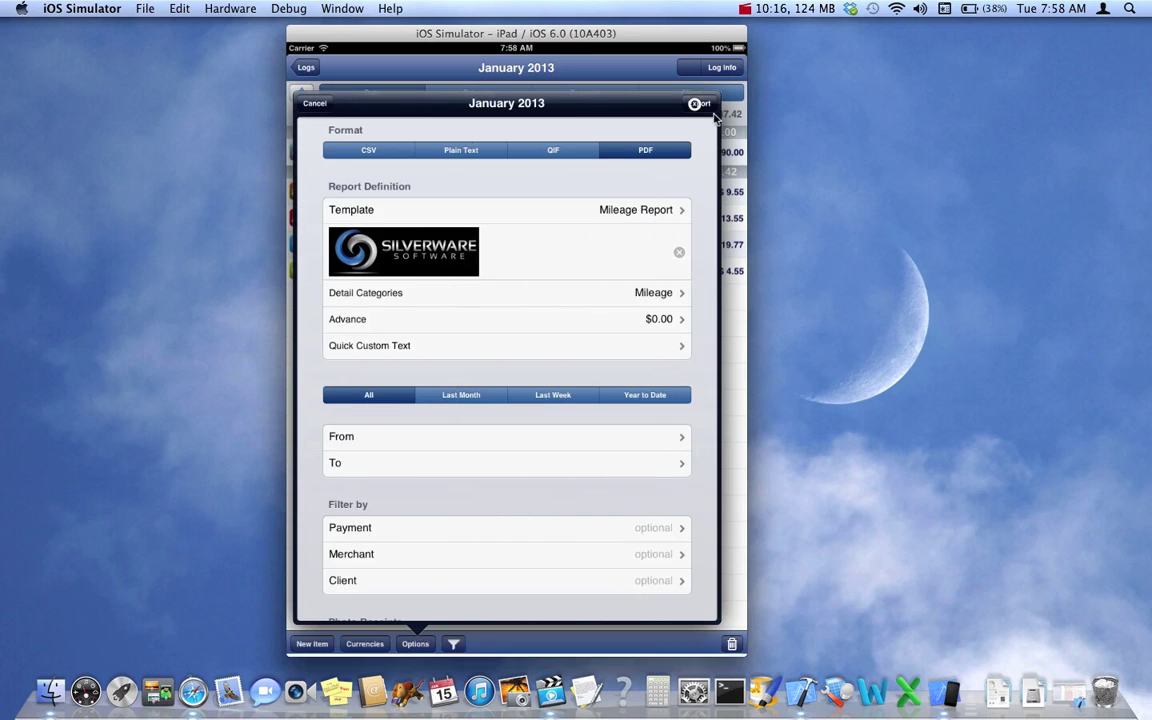
click(699, 103)
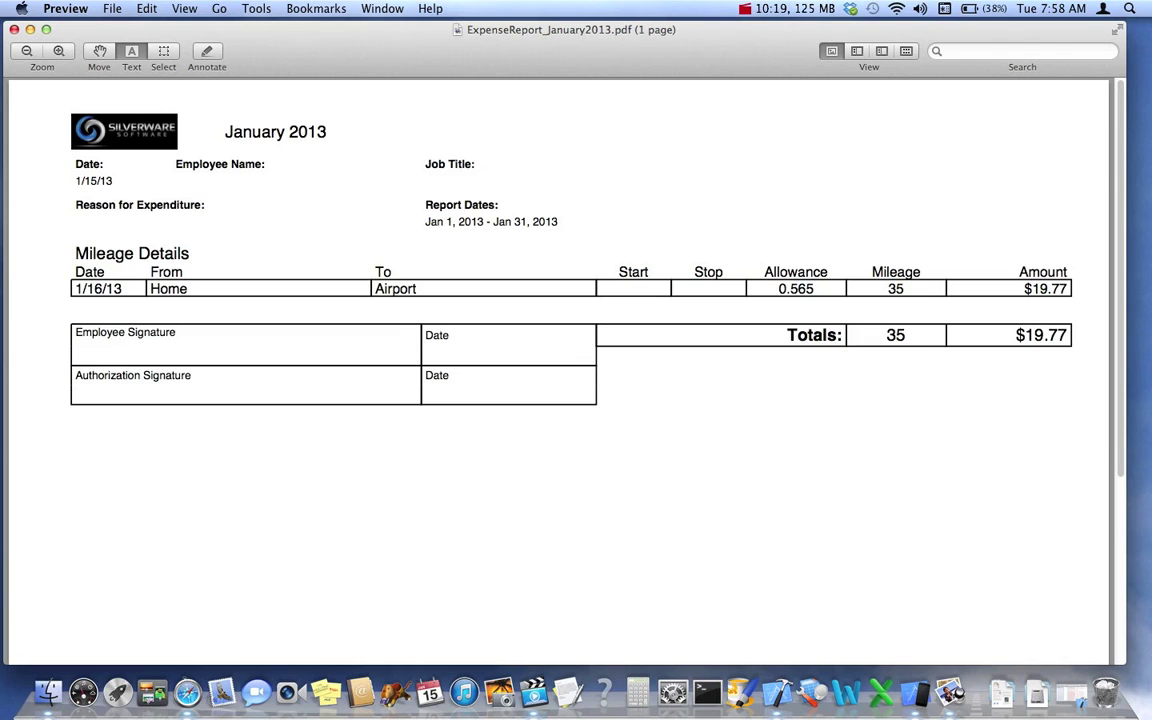
click(13, 31)
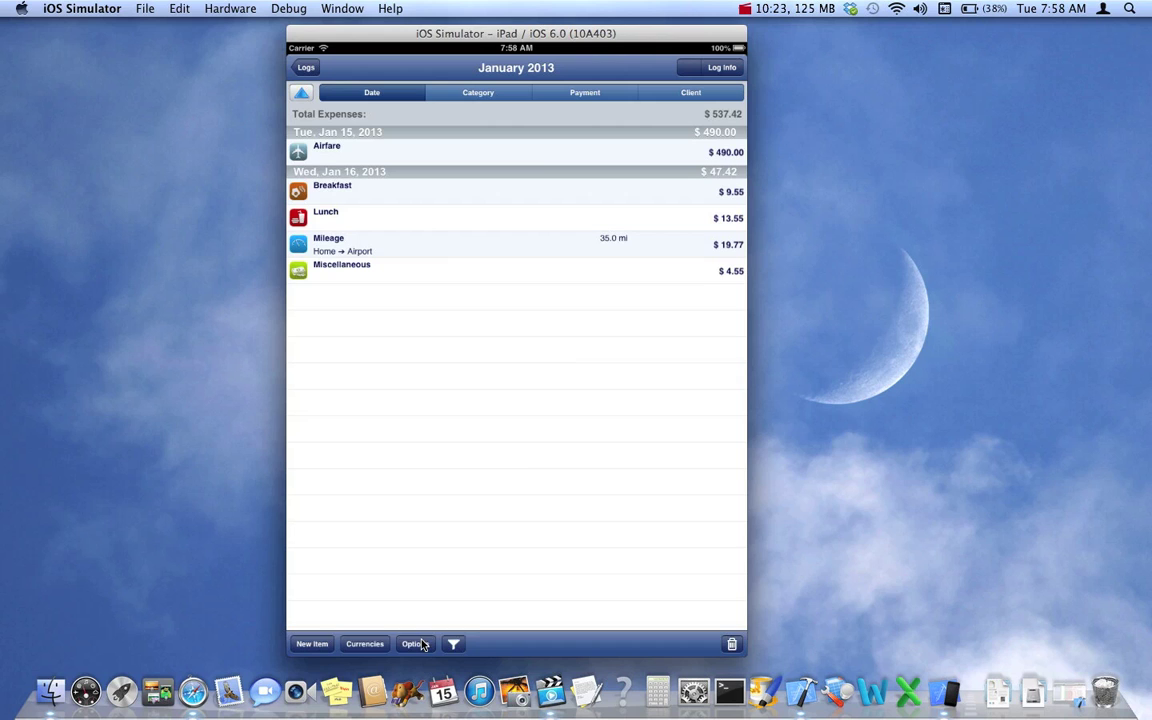
Export the January 2013 log as a PDF using the "Paid by Company vs Employee" template
click(422, 645)
click(429, 521)
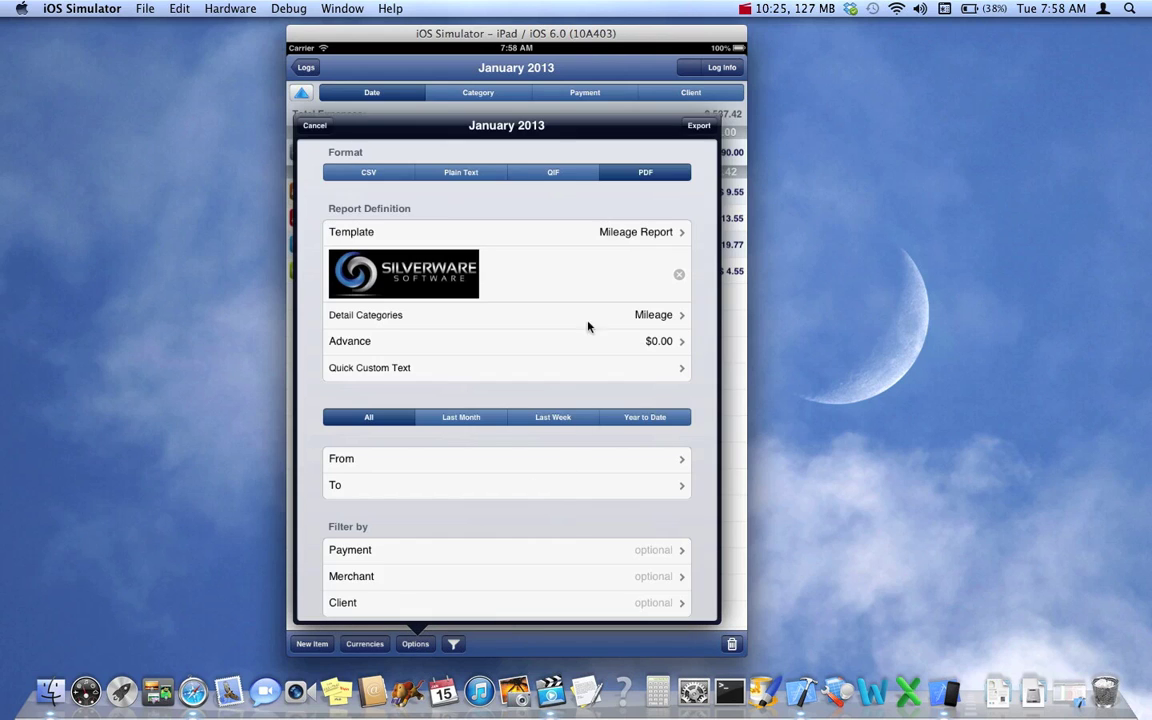
click(596, 233)
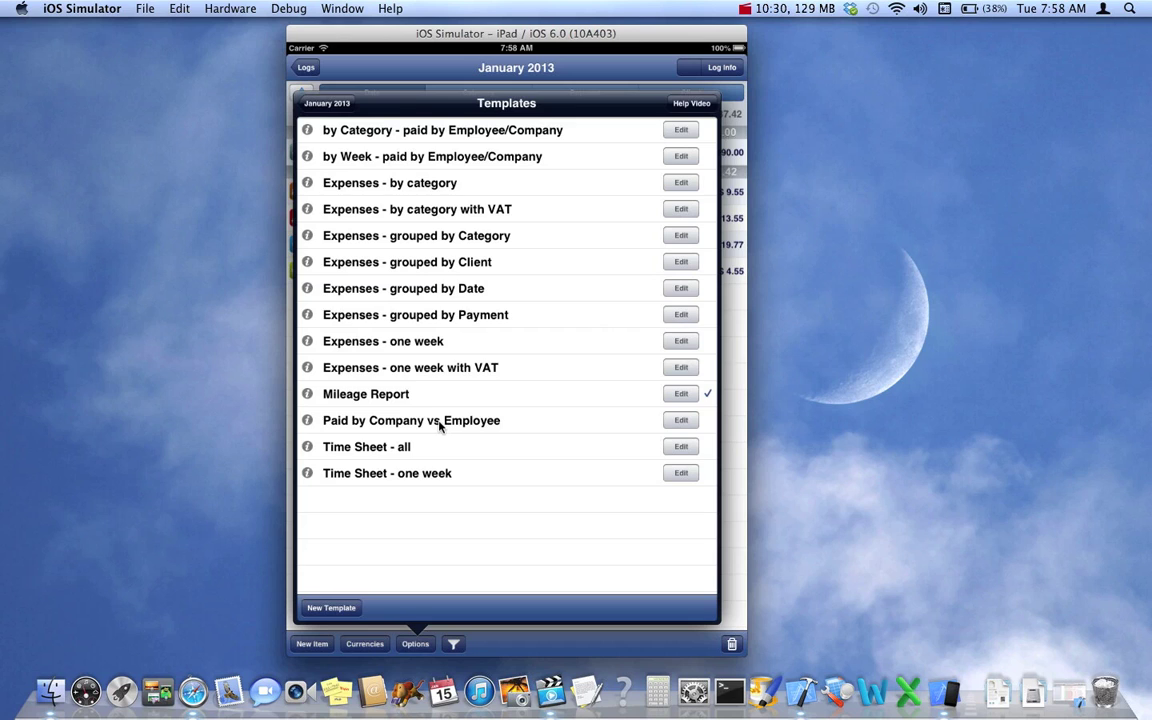
click(441, 422)
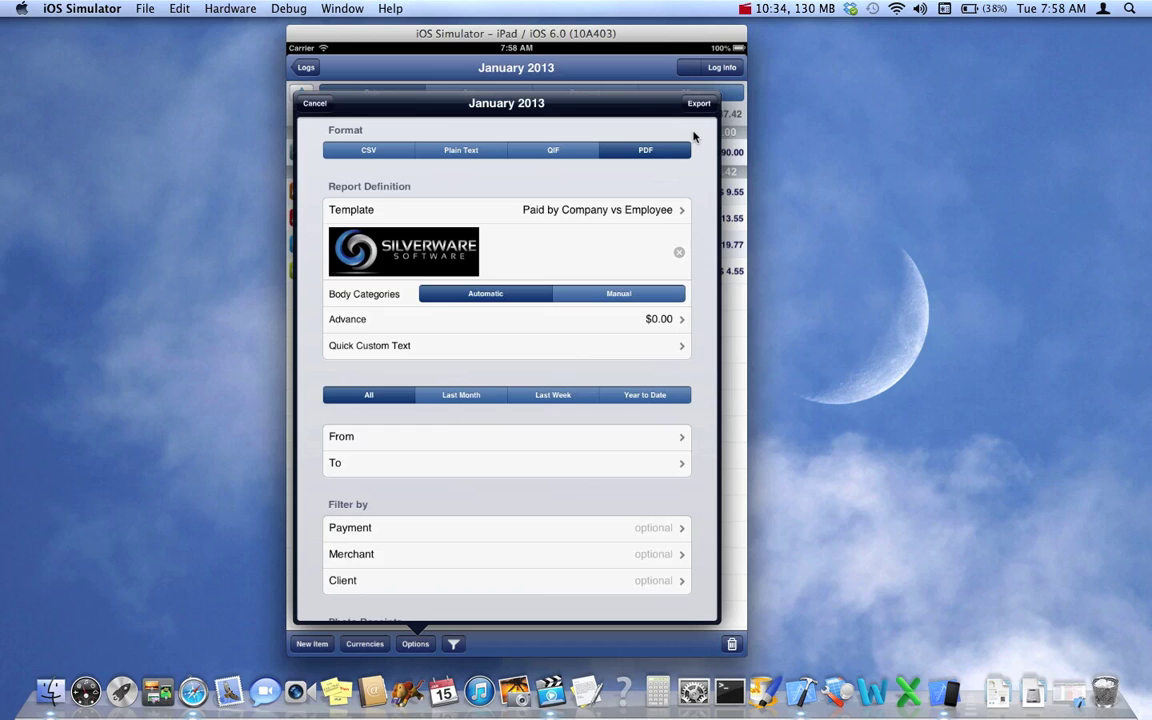
click(698, 103)
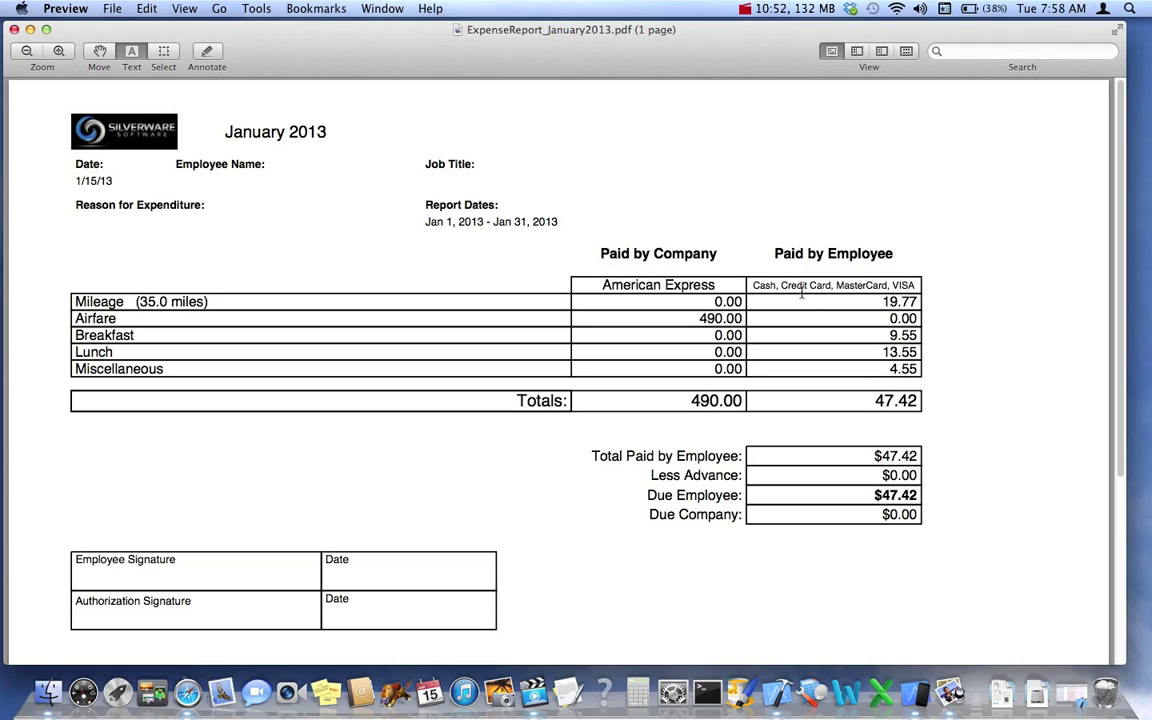
Highlight the payment types listed under Paid by Employee, review the report's totals, close the PDF and return to the log
drag(752, 286, 914, 285)
click(756, 286)
triple_click(756, 286)
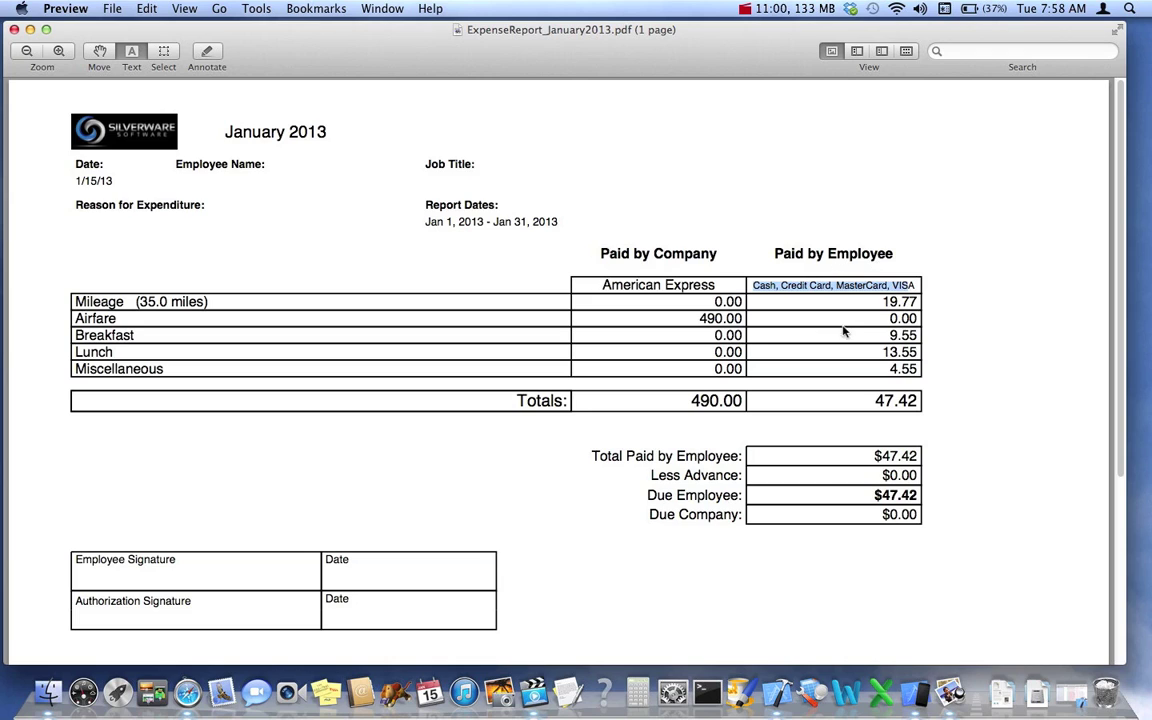
scroll(762, 300, down, 2)
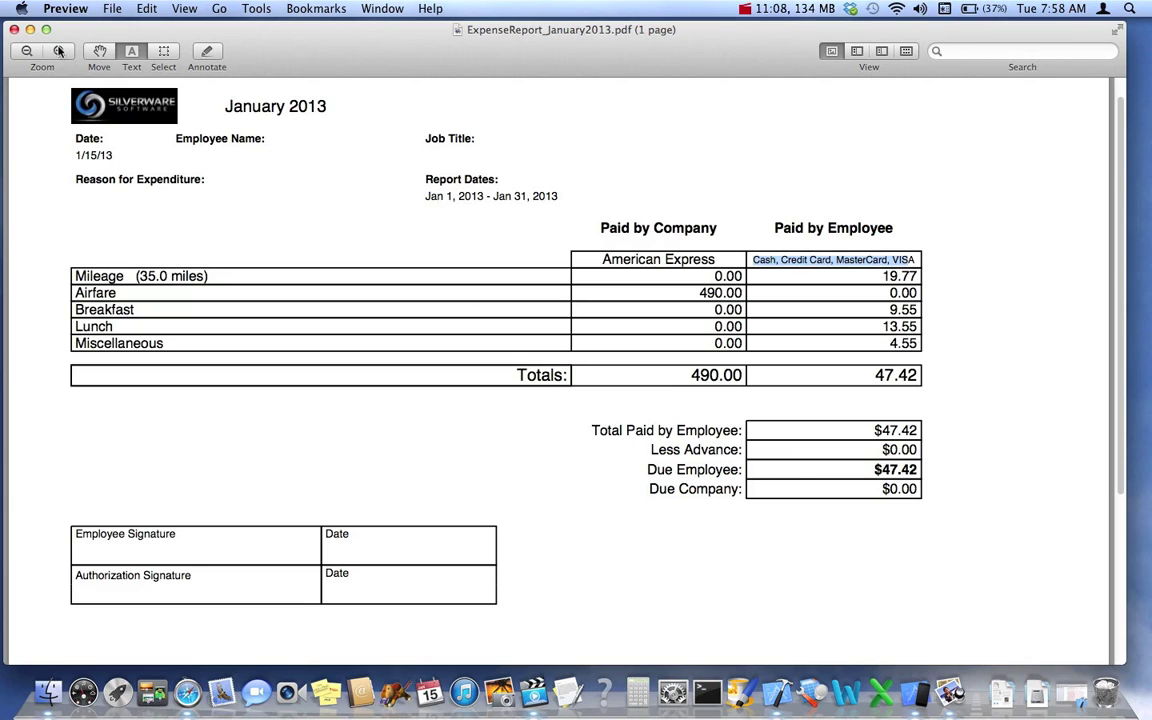
click(15, 30)
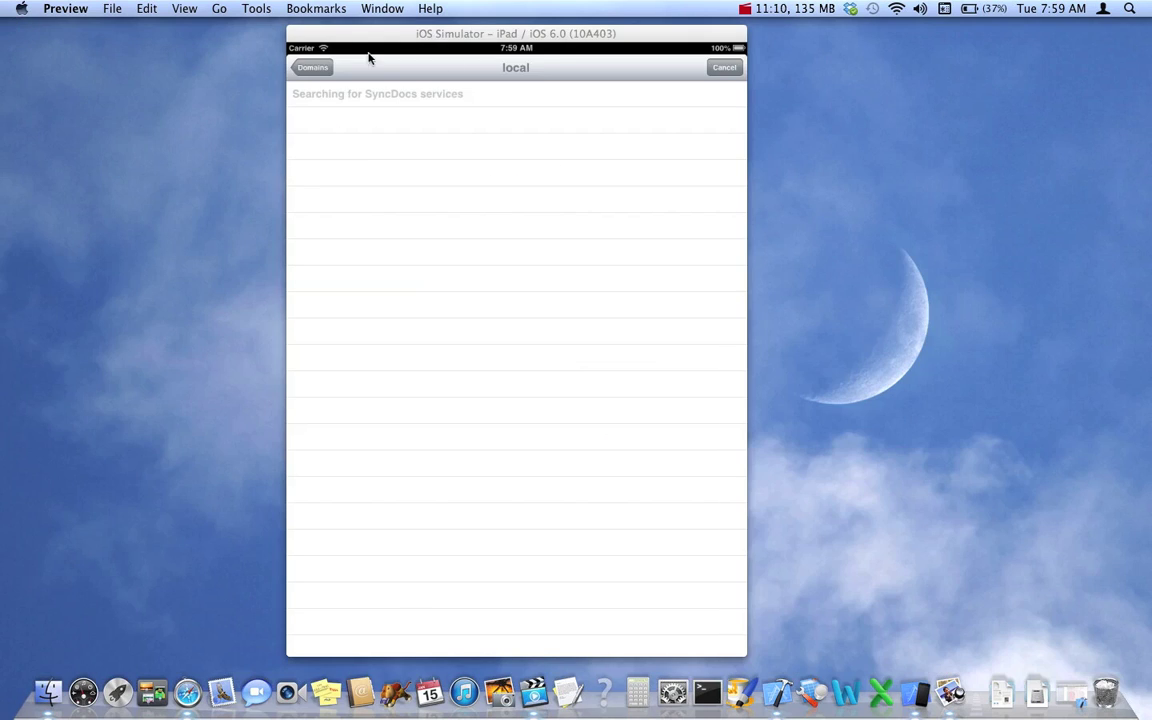
click(660, 70)
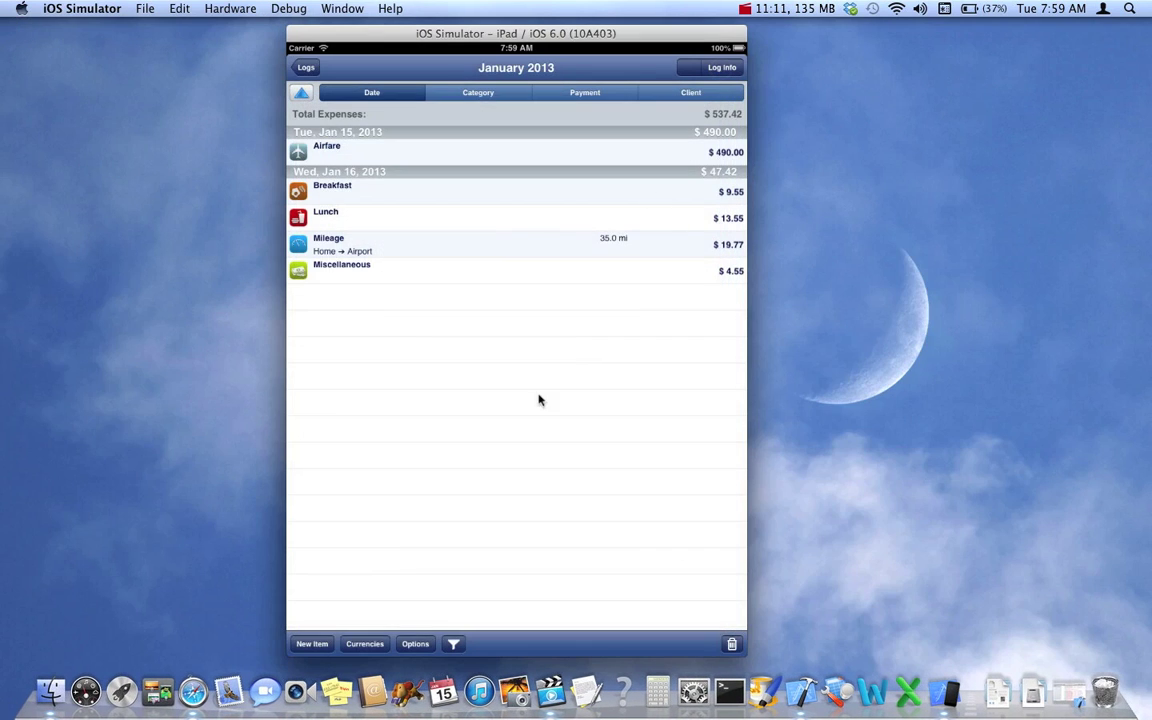
Open the export settings for the January 2013 log and select the "Expenses - by category" template
click(413, 643)
click(437, 517)
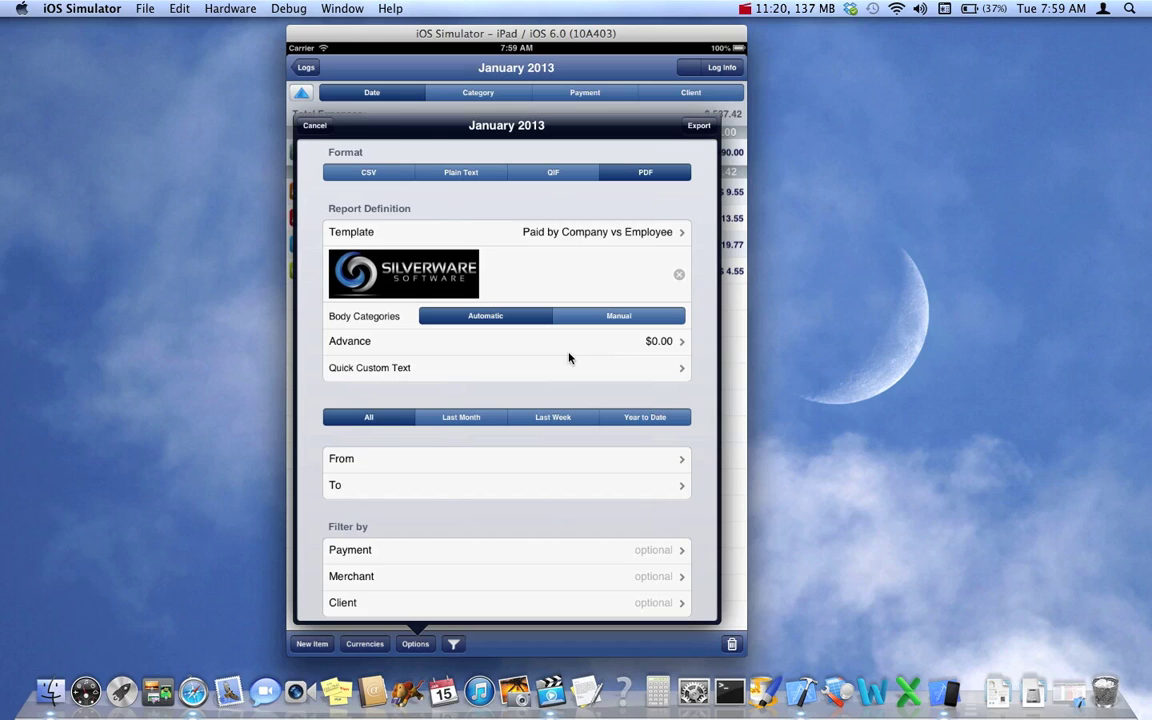
click(565, 233)
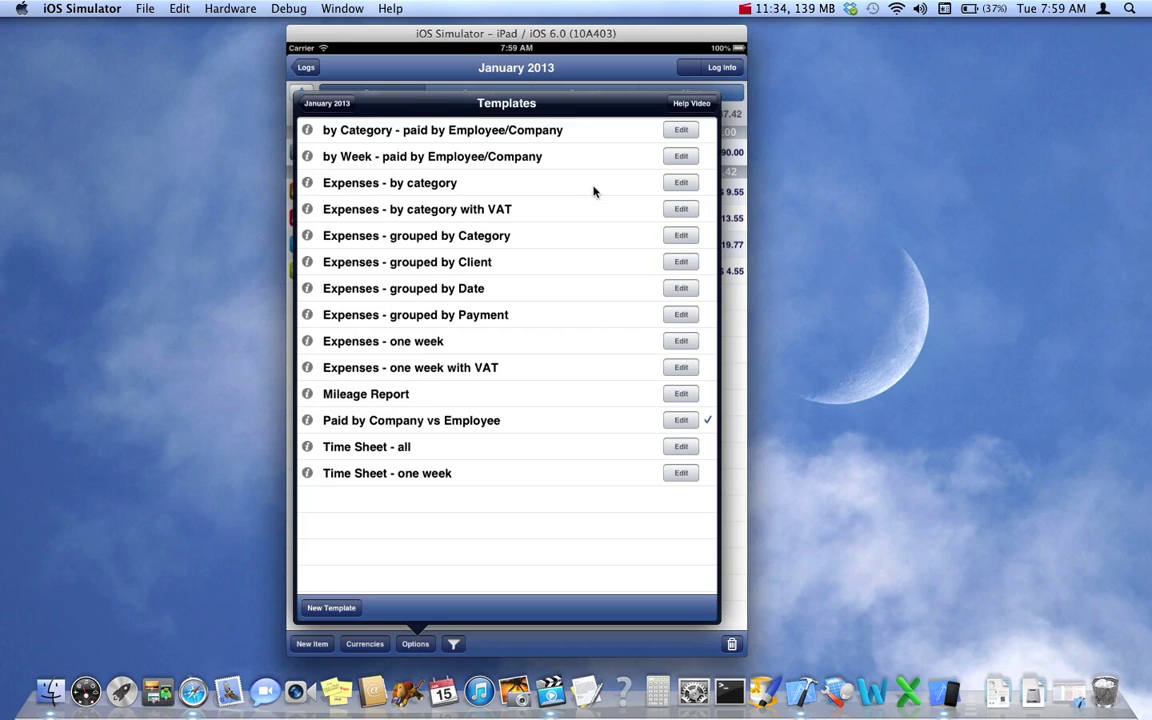
click(555, 185)
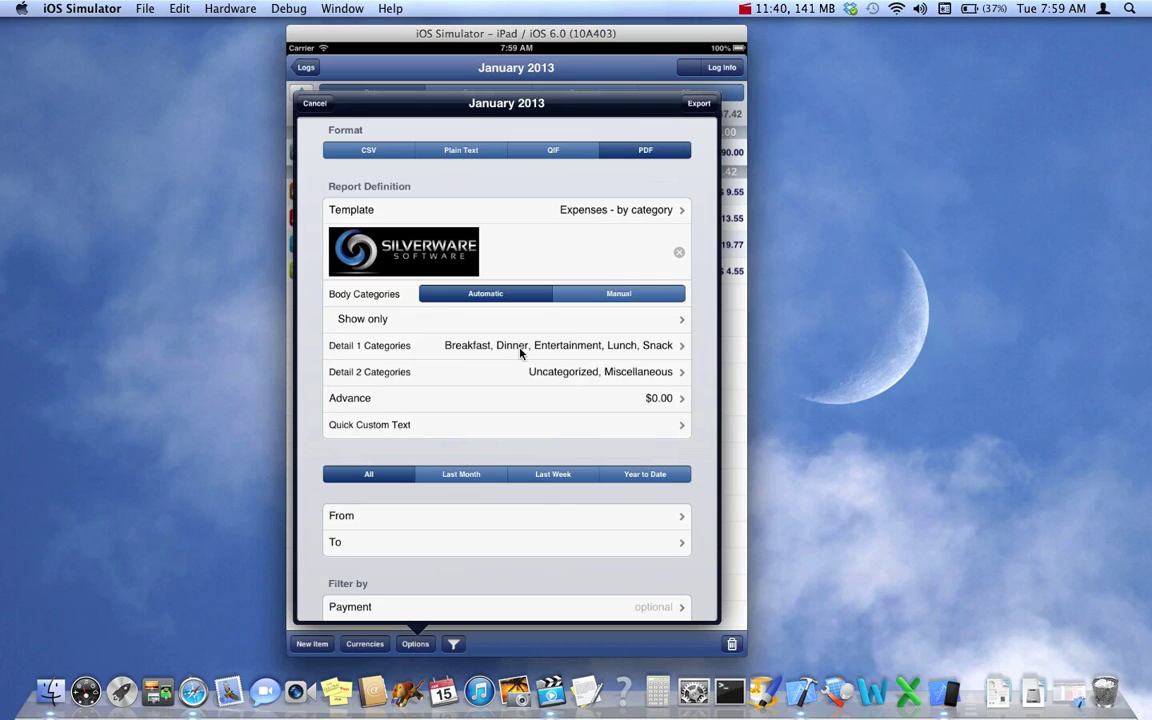
View the payment types offered under Show only and the categories selected for Detail 1 Categories, closing both lists
click(411, 325)
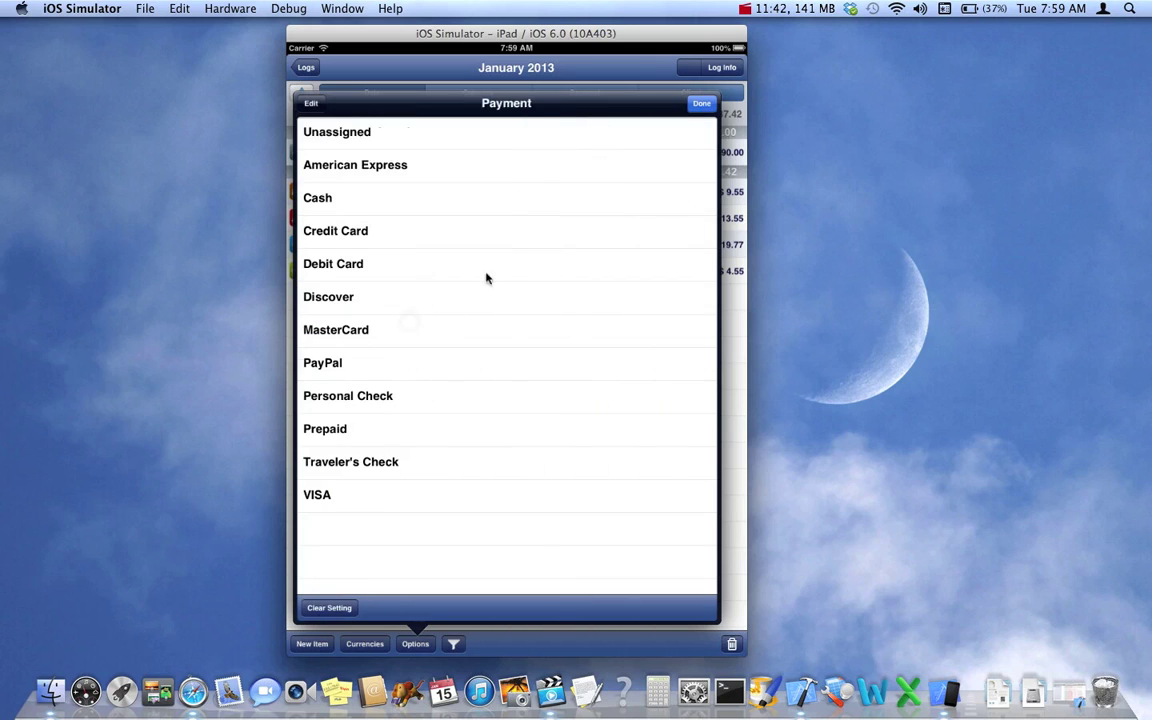
click(701, 104)
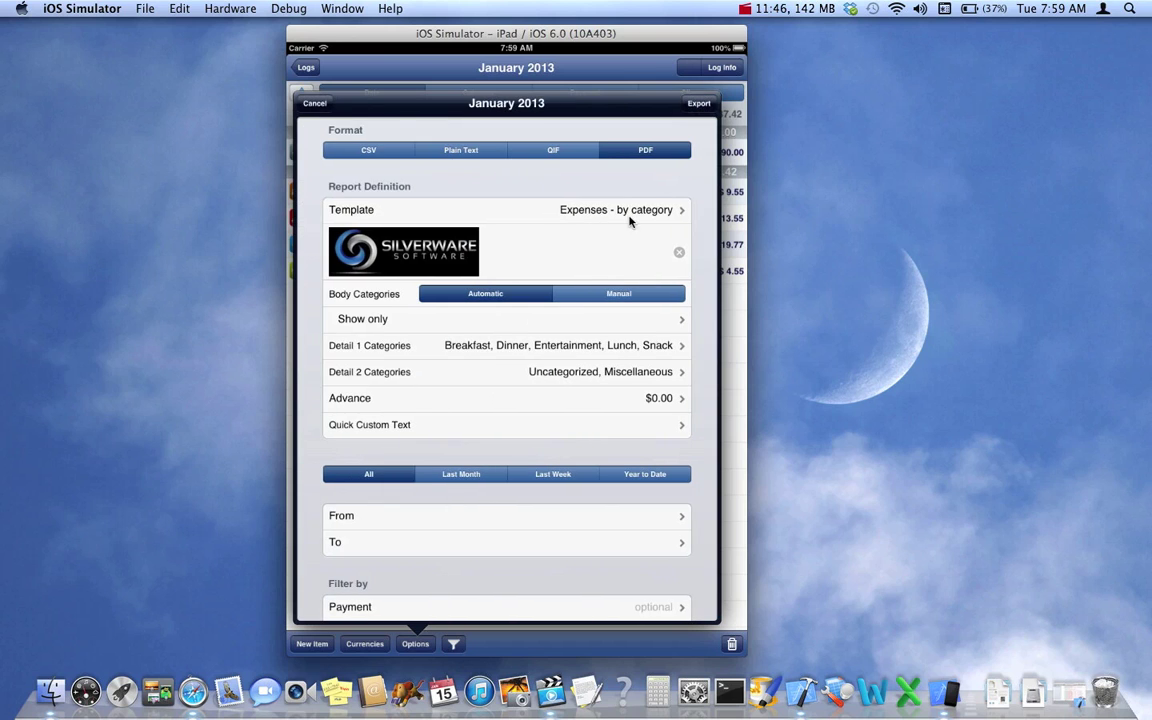
click(511, 347)
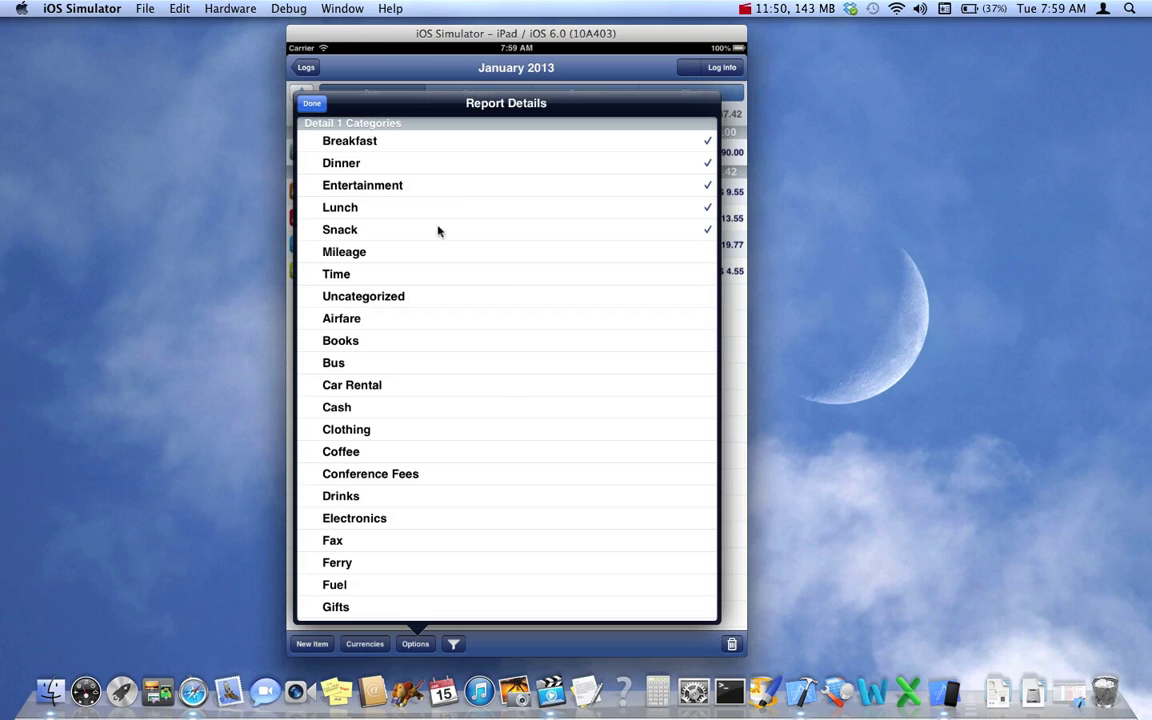
click(312, 105)
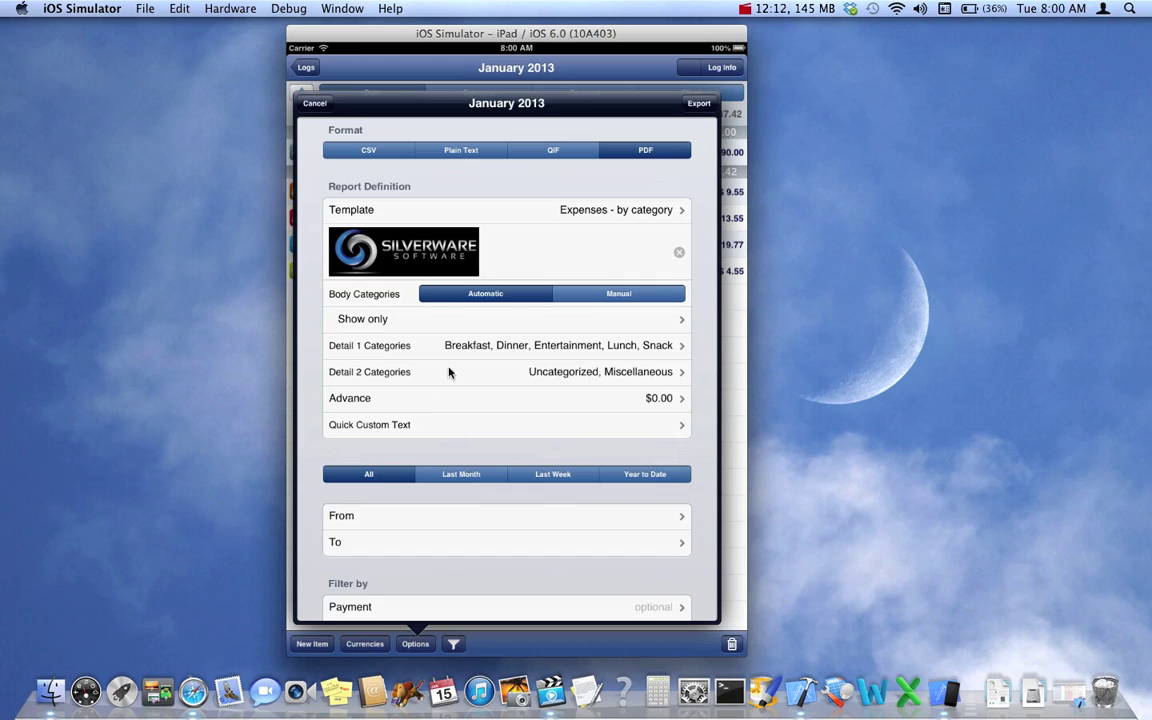
Open the list of report templates from the export settings
click(518, 211)
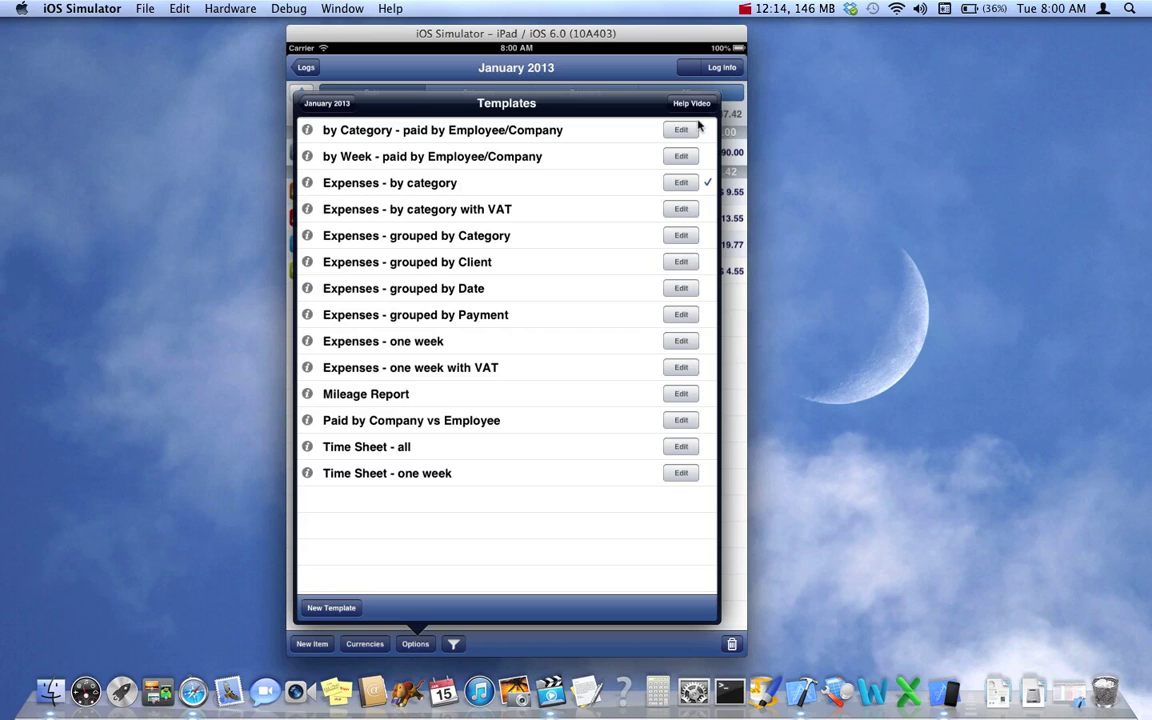